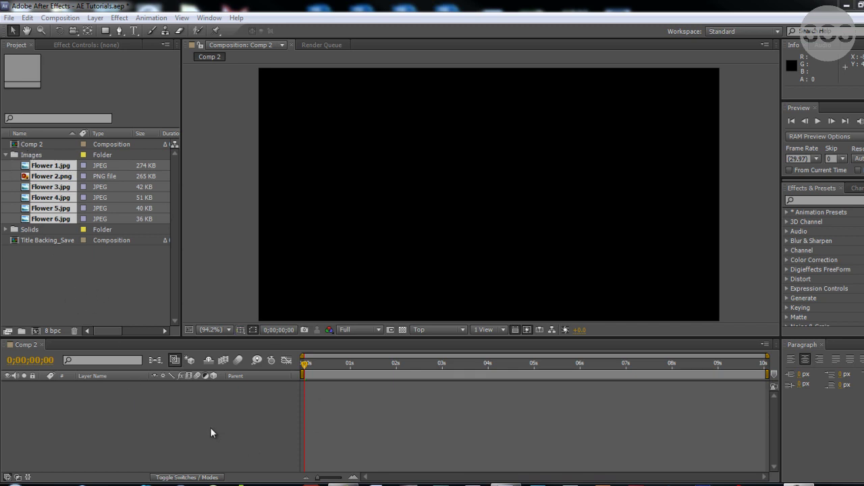
- Open the Title Backing_Save fractal-noise composition, then return to the empty Comp 2
{"action": "left_click", "coordinate": [31, 148]}
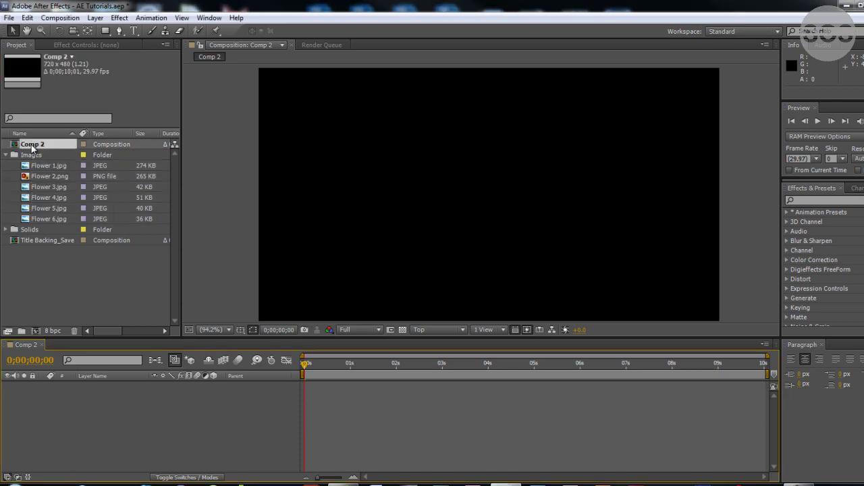
{"action": "double_click", "coordinate": [38, 241]}
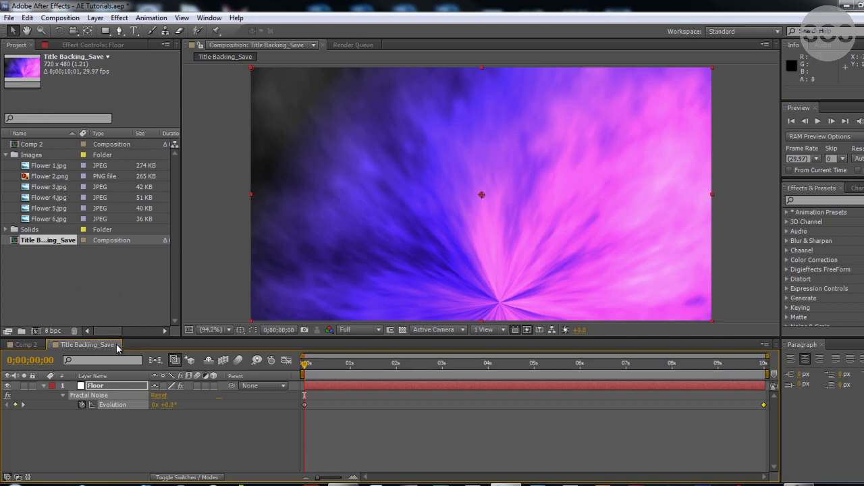
{"action": "left_click", "coordinate": [28, 344]}
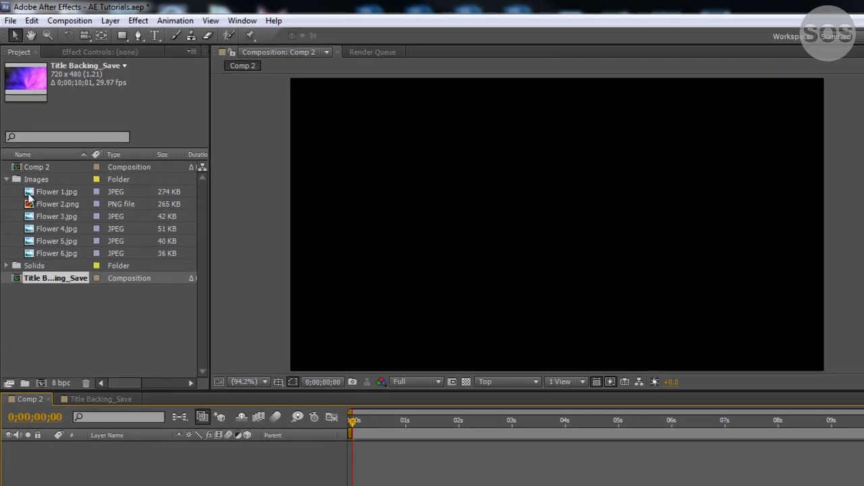
- Preview each flower image, Flower 1.jpg through Flower 6.jpg, in the Project panel
{"action": "left_click", "coordinate": [43, 167]}
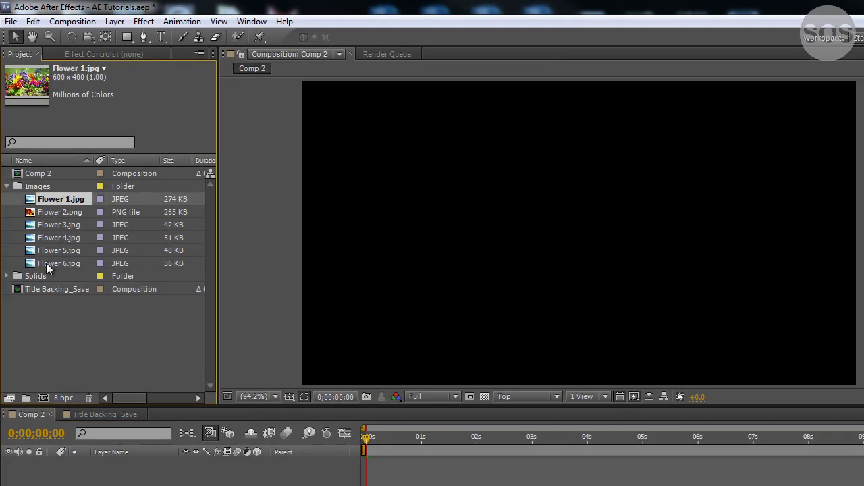
{"action": "left_click", "coordinate": [53, 213]}
{"action": "left_click", "coordinate": [57, 225]}
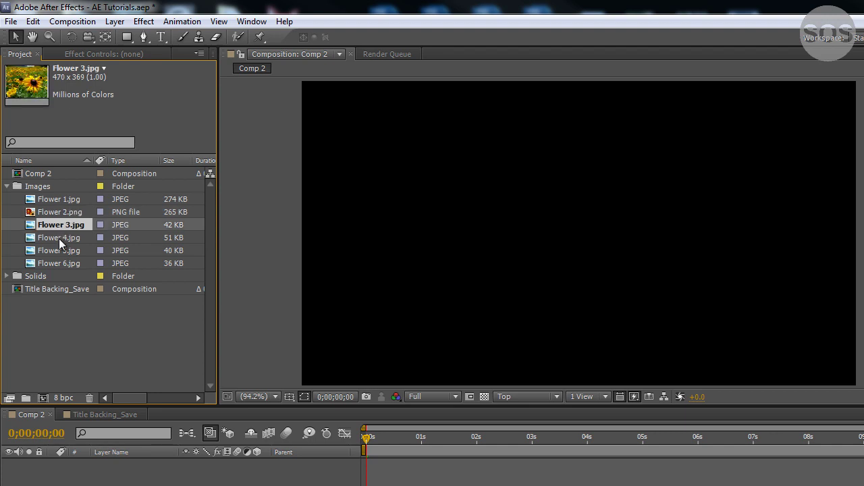
{"action": "left_click", "coordinate": [59, 238]}
{"action": "left_click", "coordinate": [62, 250]}
{"action": "left_click", "coordinate": [62, 263]}
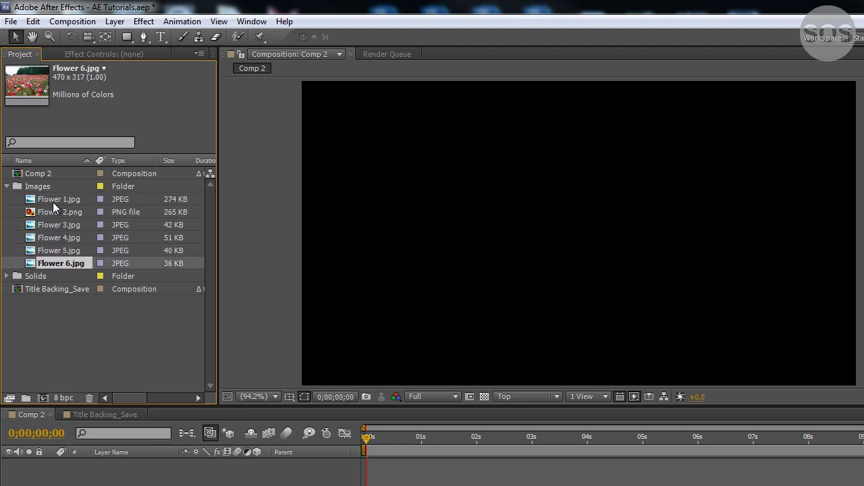
{"action": "left_click", "coordinate": [53, 202]}
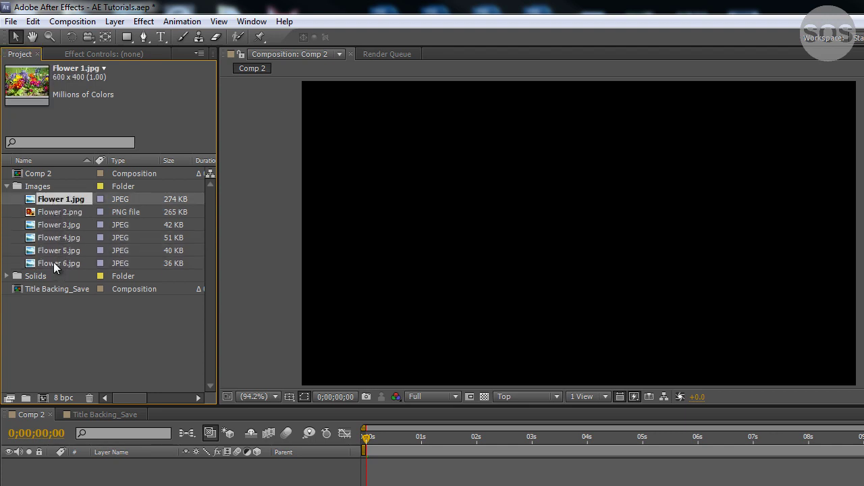
- Add Flower 1 to Flower 6 to Comp 2 as layers, then select Flower 1 for masking
{"action": "left_click", "coordinate": [53, 262], "text": "shift"}
{"action": "left_click_drag", "start_coordinate": [53, 262], "coordinate": [57, 258]}
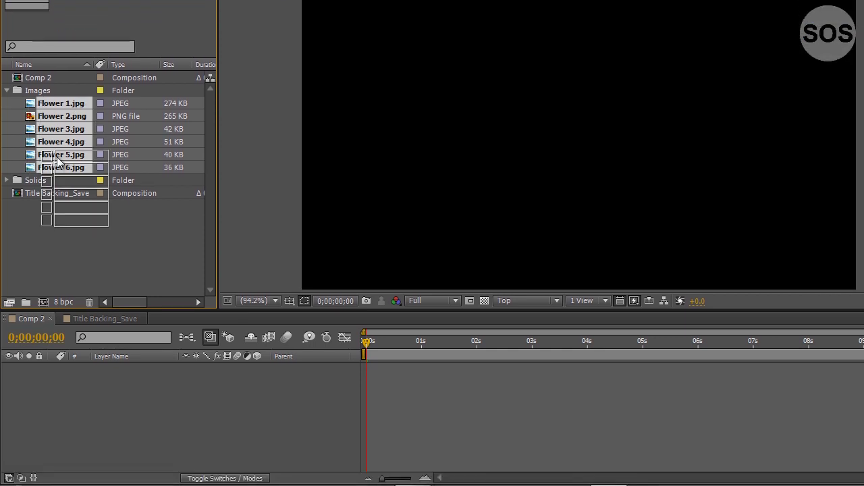
{"action": "left_click_drag", "start_coordinate": [57, 160], "coordinate": [84, 380]}
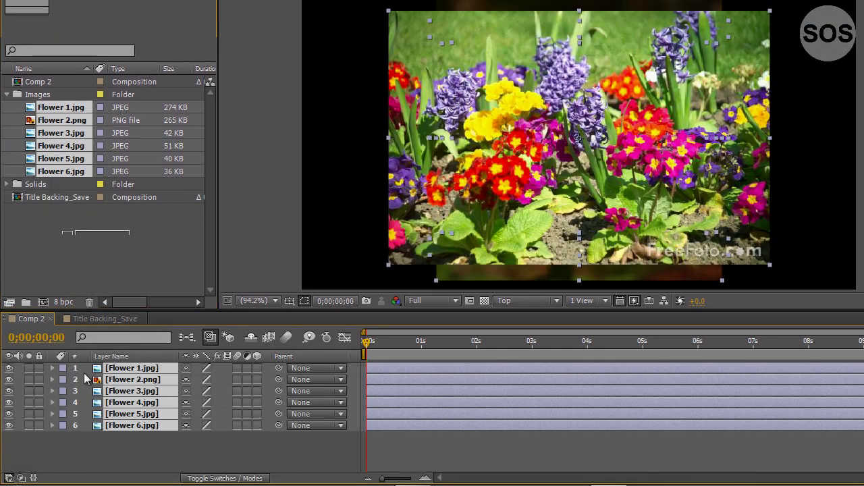
{"action": "left_click", "coordinate": [134, 451]}
{"action": "left_click", "coordinate": [127, 370]}
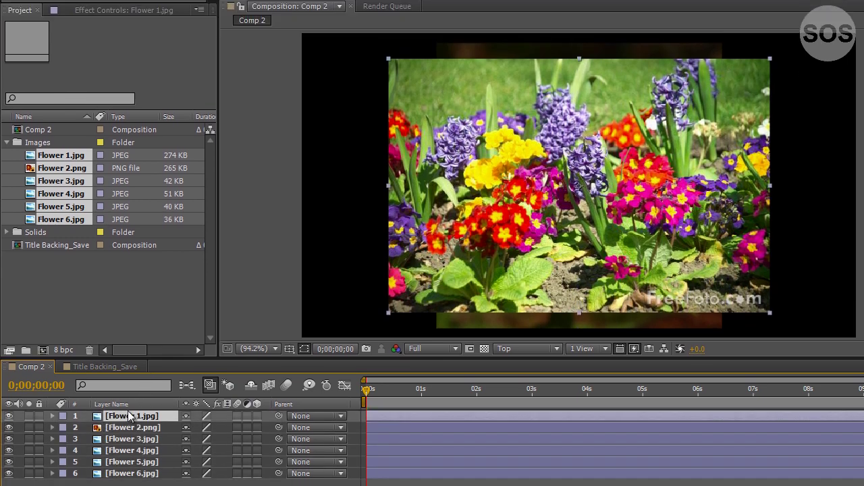
{"action": "left_click", "coordinate": [130, 39]}
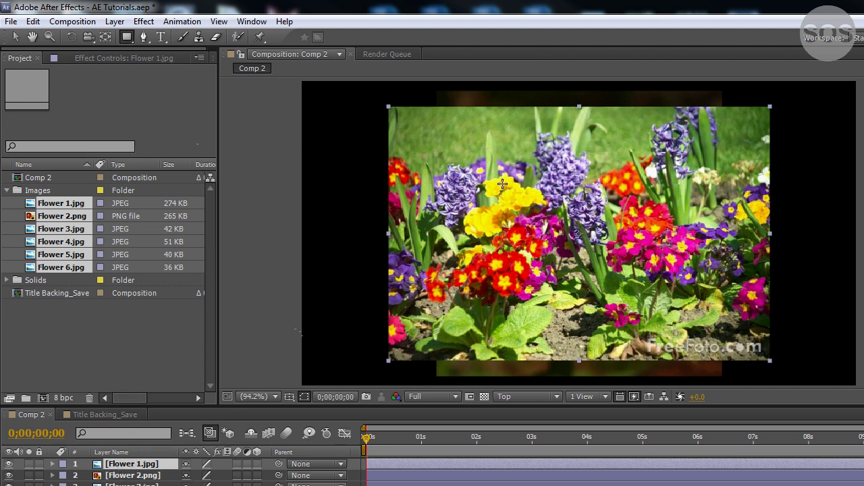
- Draw a square rectangle mask over the centre of the Flower 1.jpg layer
{"action": "left_click_drag", "start_coordinate": [505, 171], "coordinate": [638, 304]}
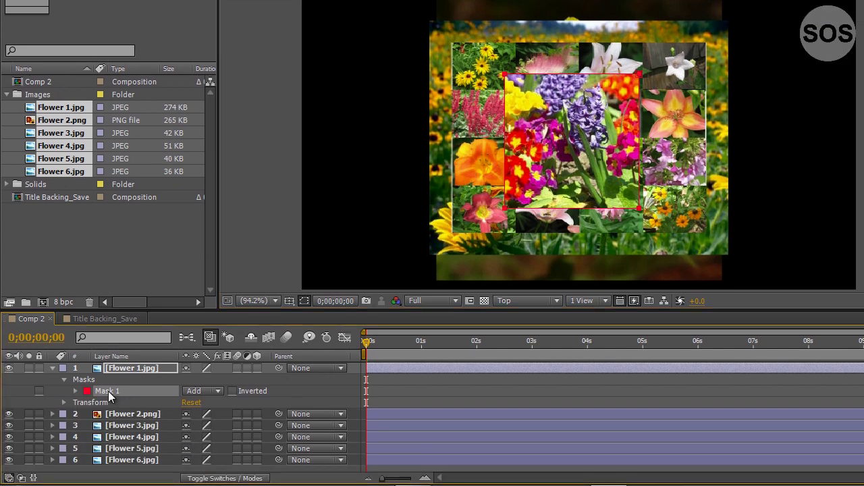
{"action": "left_click", "coordinate": [118, 369]}
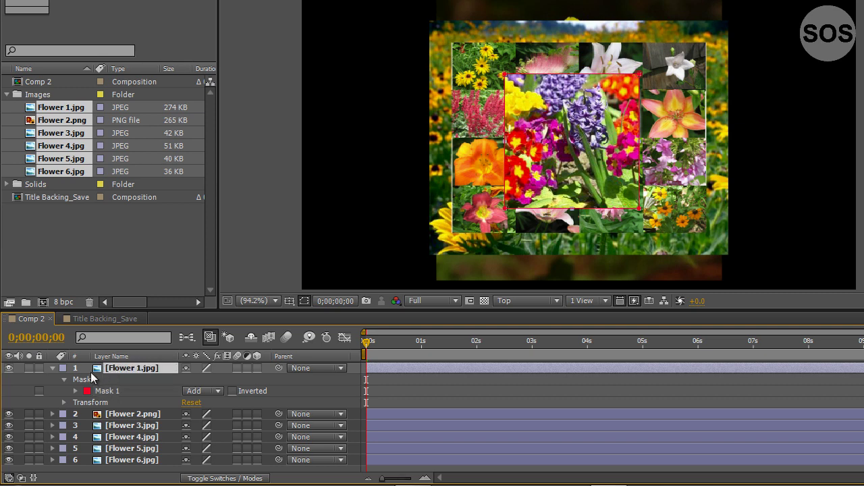
{"action": "left_click", "coordinate": [53, 368]}
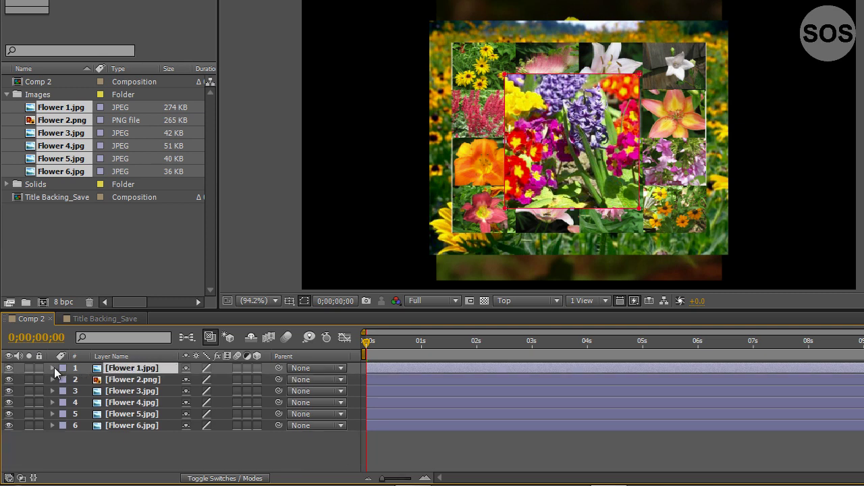
- Apply the same square mask to the Flower 2 through Flower 6 layers
{"action": "left_click", "coordinate": [138, 380]}
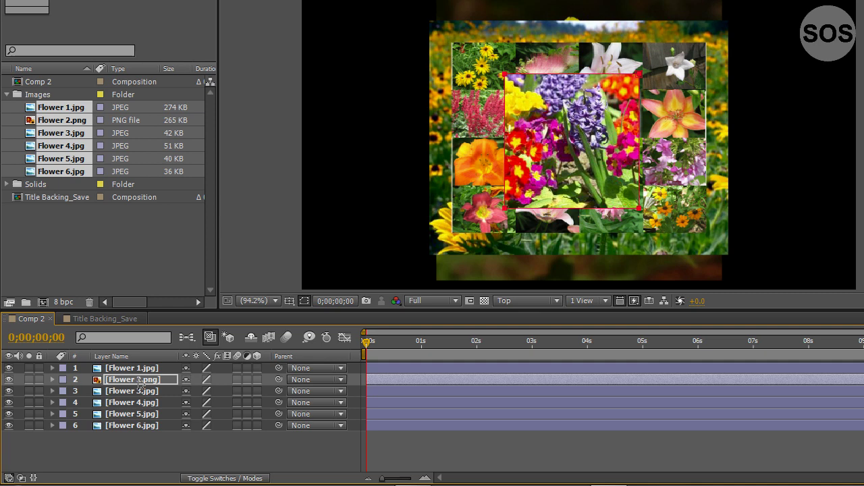
{"action": "left_click", "coordinate": [122, 391]}
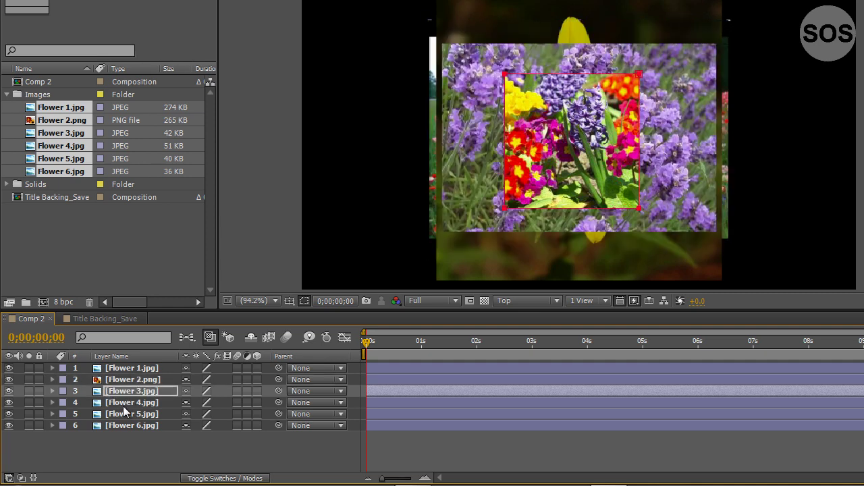
{"action": "left_click", "coordinate": [123, 403]}
{"action": "left_click", "coordinate": [123, 414]}
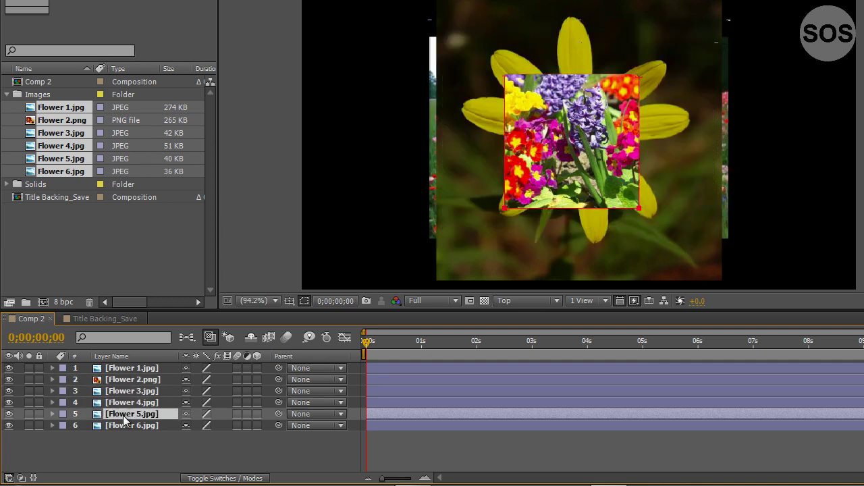
{"action": "left_click", "coordinate": [125, 428]}
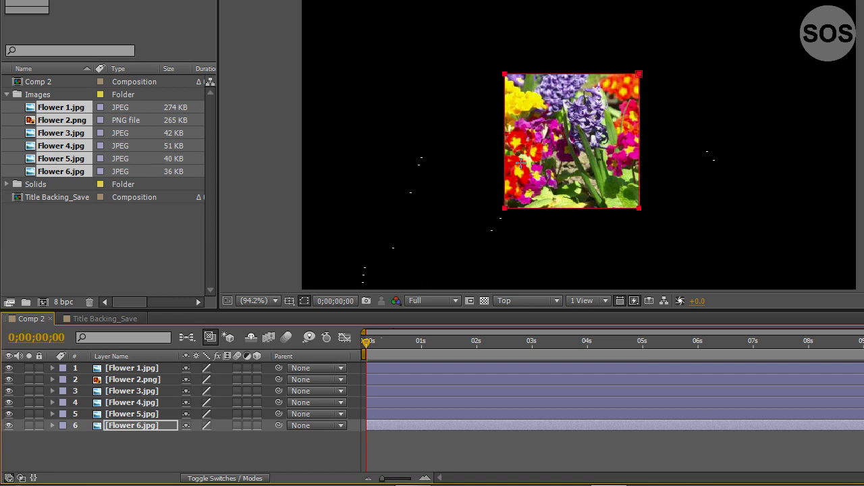
{"action": "left_click", "coordinate": [133, 369]}
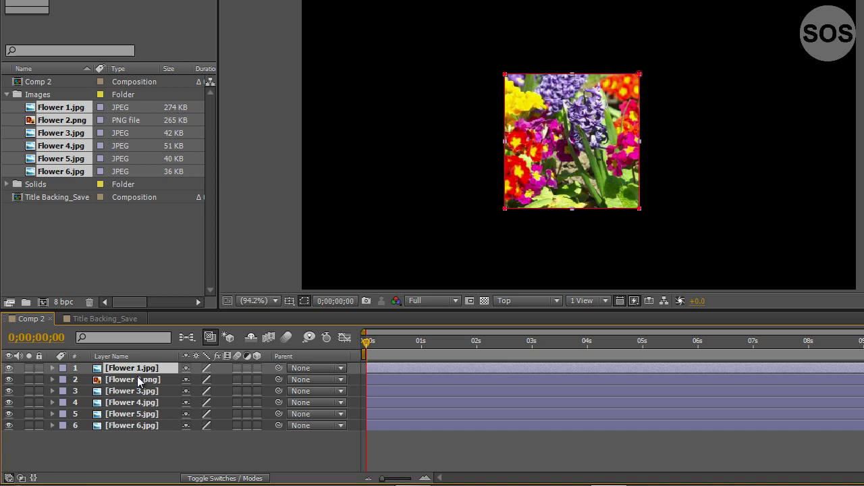
{"action": "key", "text": "s"}
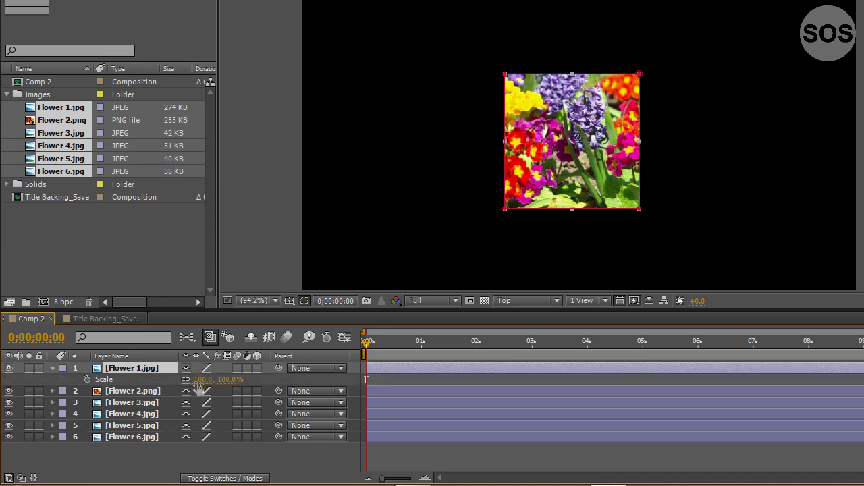
{"action": "left_click_drag", "start_coordinate": [201, 380], "coordinate": [43, 364]}
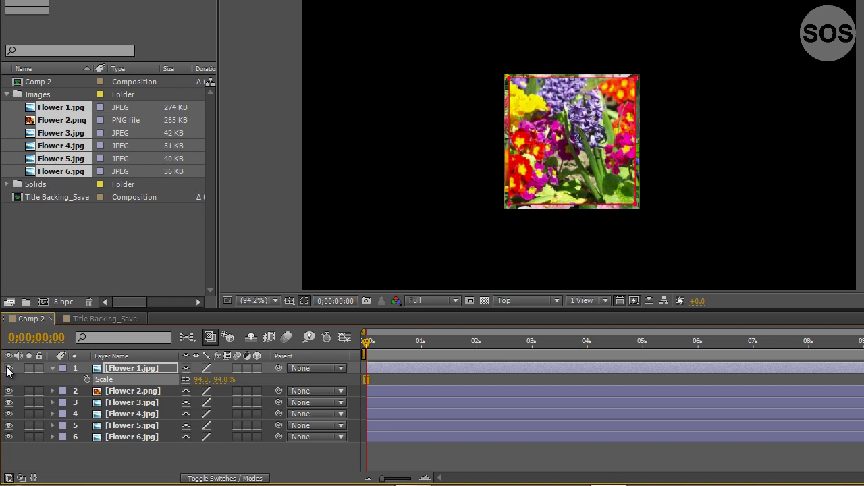
{"action": "left_click_drag", "start_coordinate": [8, 391], "coordinate": [8, 447]}
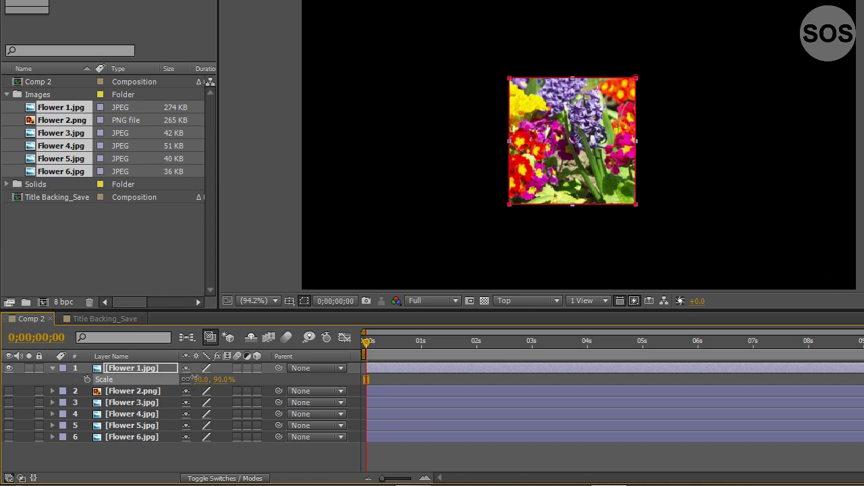
{"action": "left_click_drag", "start_coordinate": [200, 380], "coordinate": [188, 401]}
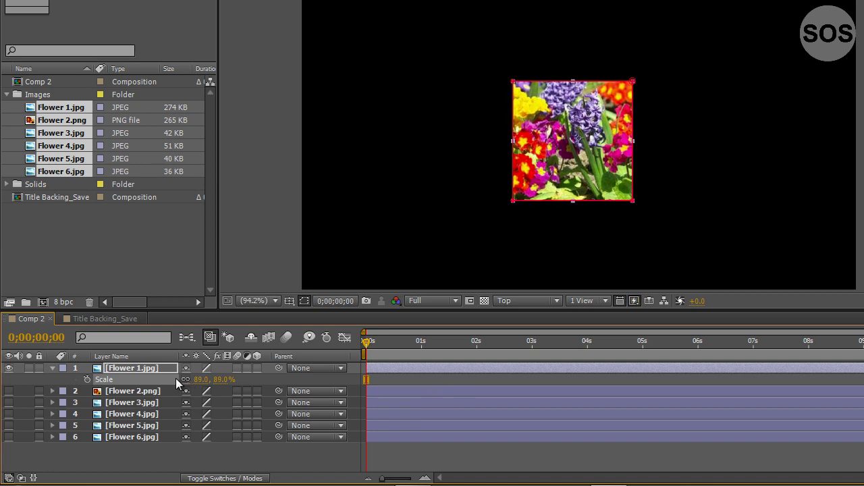
{"action": "left_click_drag", "start_coordinate": [173, 379], "coordinate": [143, 391]}
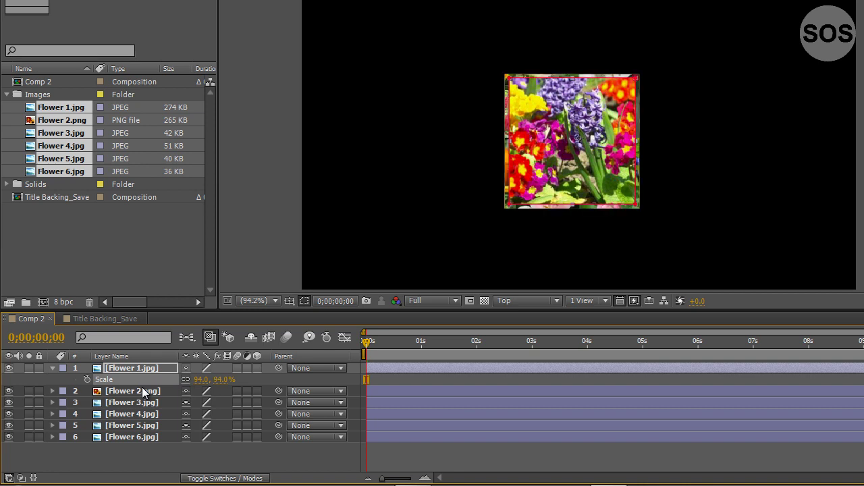
{"action": "right_click", "coordinate": [132, 382]}
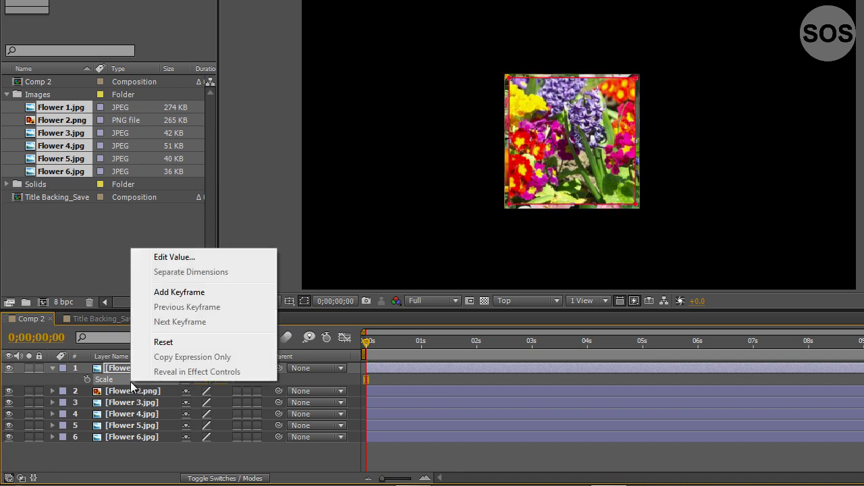
{"action": "left_click", "coordinate": [168, 344]}
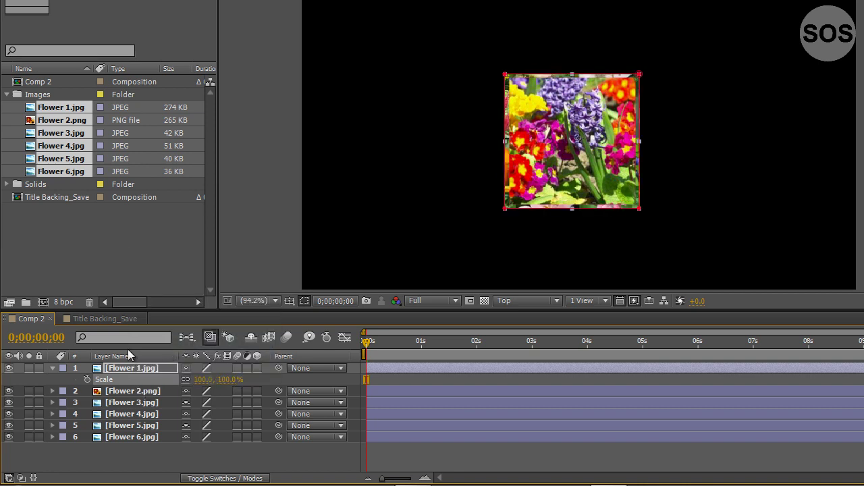
{"action": "left_click", "coordinate": [19, 378]}
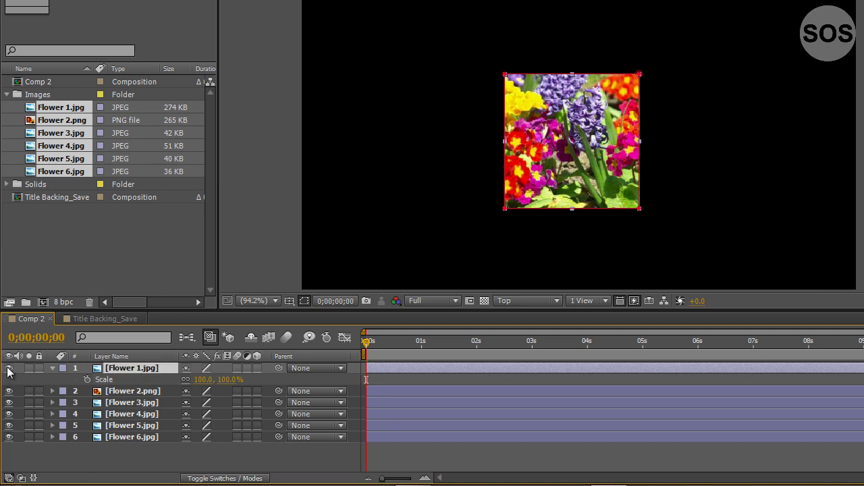
- Hide Flower 1's Scale property and undo an accidental layer reorder
{"action": "key", "text": "s"}
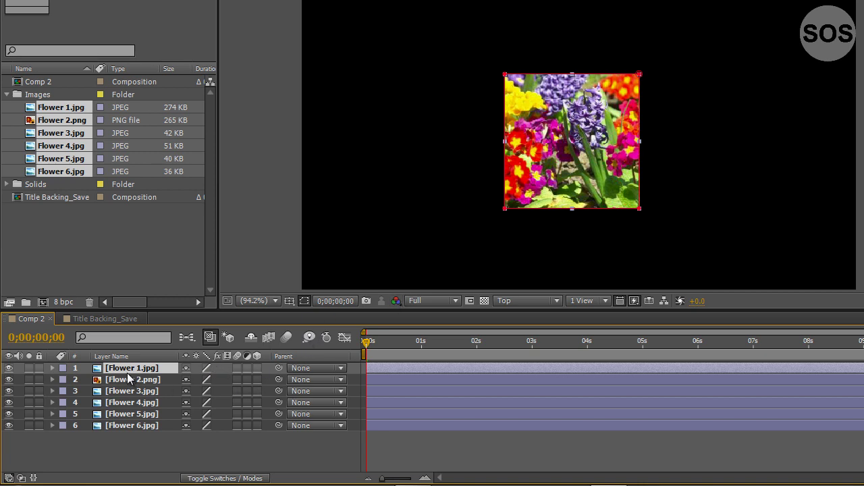
{"action": "left_click_drag", "start_coordinate": [131, 373], "coordinate": [285, 368]}
{"action": "key", "text": "ctrl+z"}
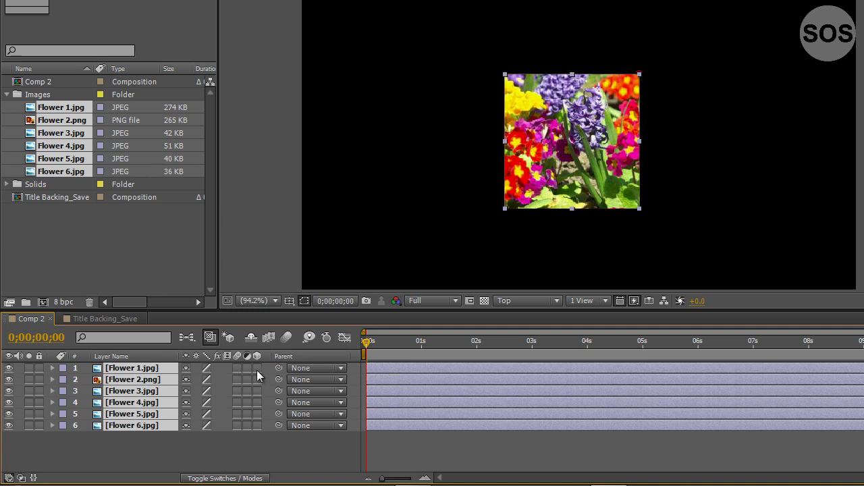
- Make all six flower layers 3D and view through the Active Camera, then reselect Flower 1
{"action": "left_click", "coordinate": [257, 368]}
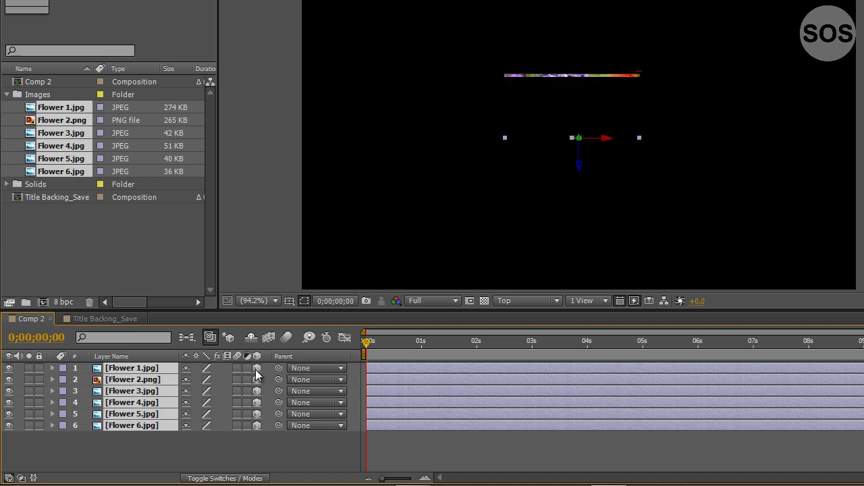
{"action": "left_click", "coordinate": [546, 300]}
{"action": "left_click", "coordinate": [542, 318]}
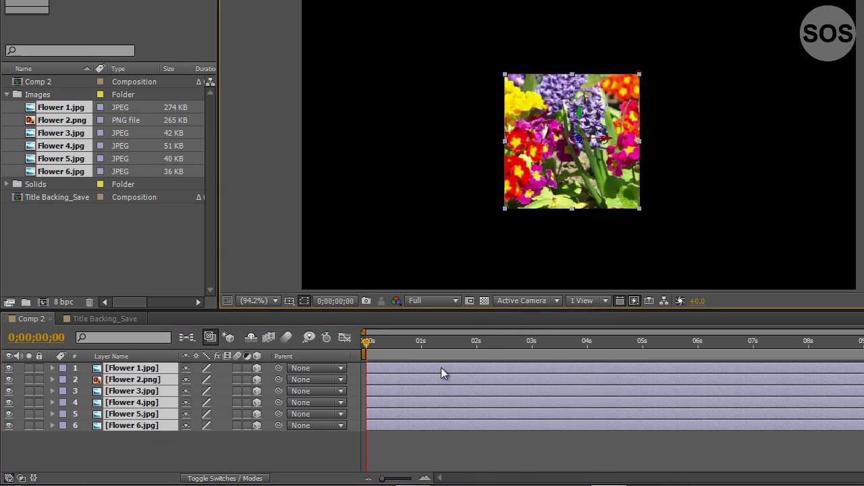
{"action": "left_click", "coordinate": [111, 446]}
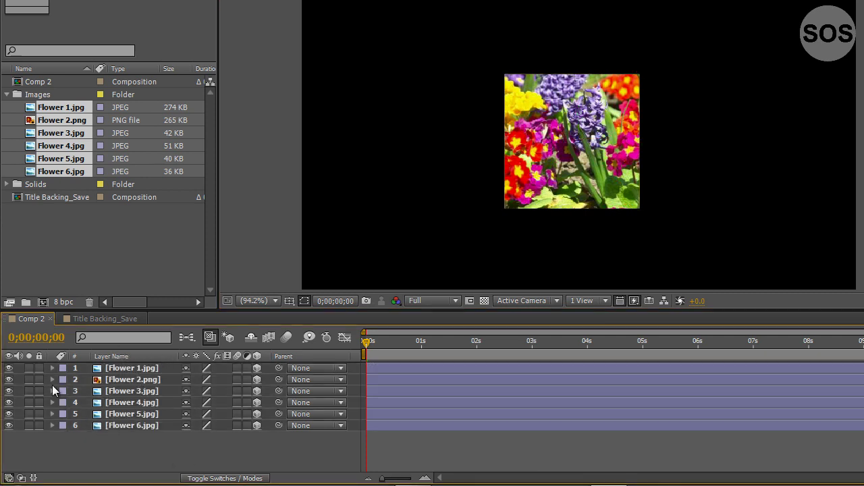
{"action": "left_click", "coordinate": [132, 369]}
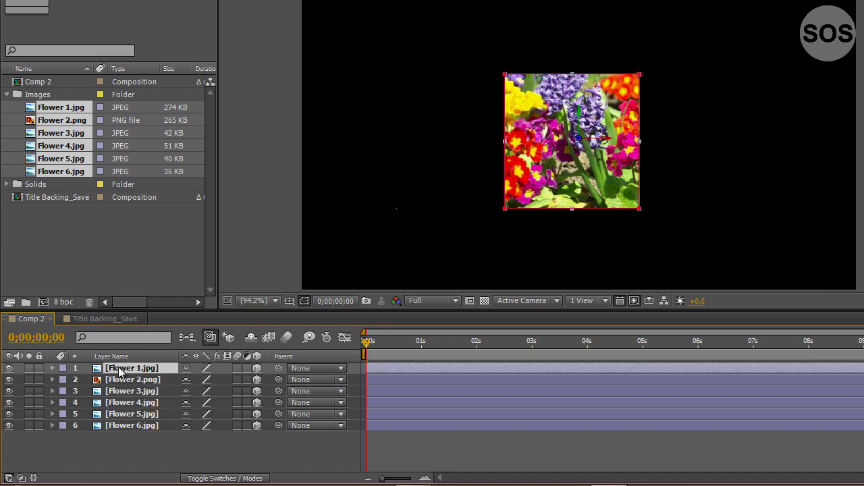
- Rename the first three flower layers Front, Back and Left
{"action": "key", "text": "Return"}
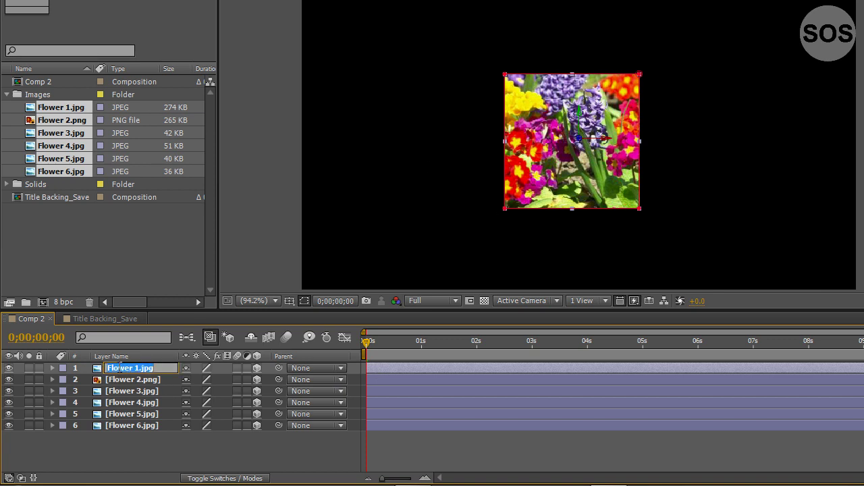
{"action": "type", "text": "Front"}
{"action": "key", "text": "Return"}
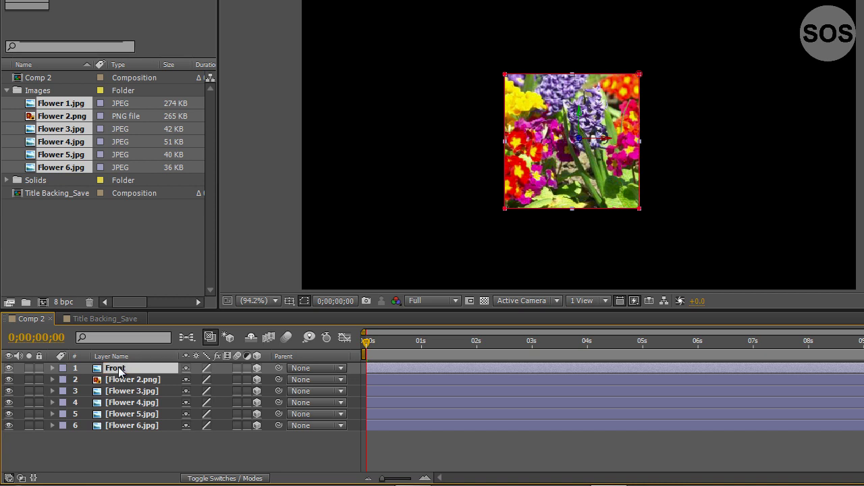
{"action": "left_click", "coordinate": [122, 381]}
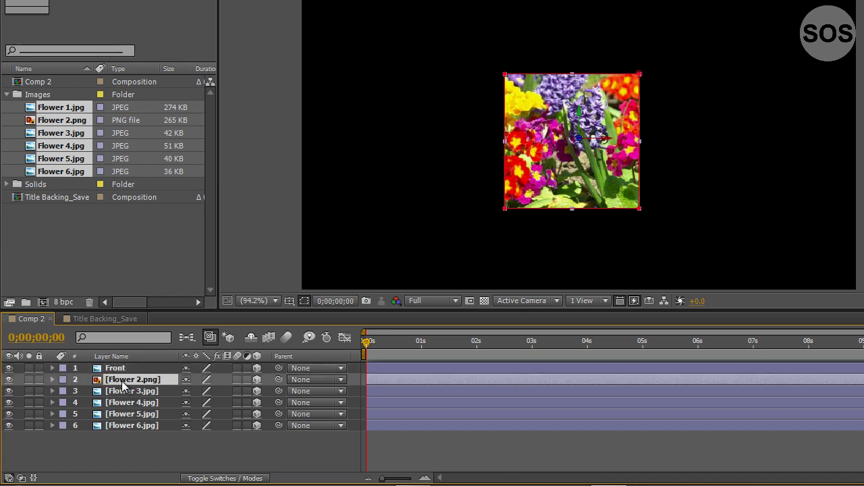
{"action": "key", "text": "Return"}
{"action": "type", "text": "Back"}
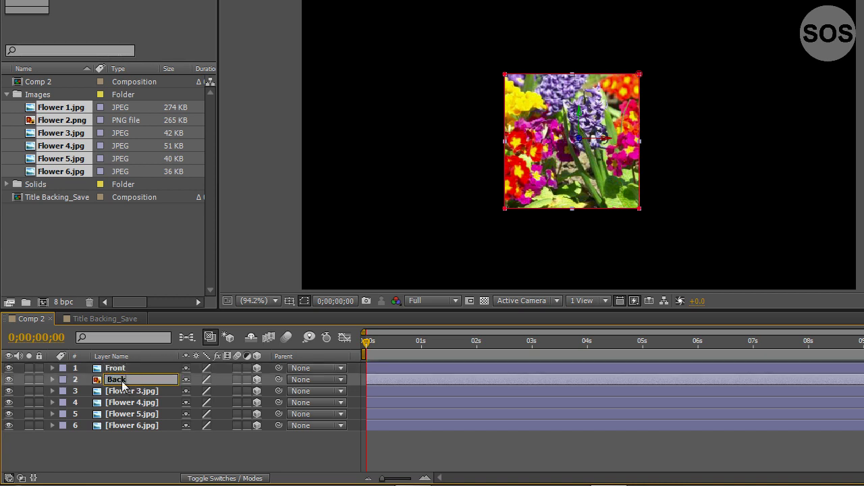
{"action": "key", "text": "Return"}
{"action": "left_click", "coordinate": [118, 392]}
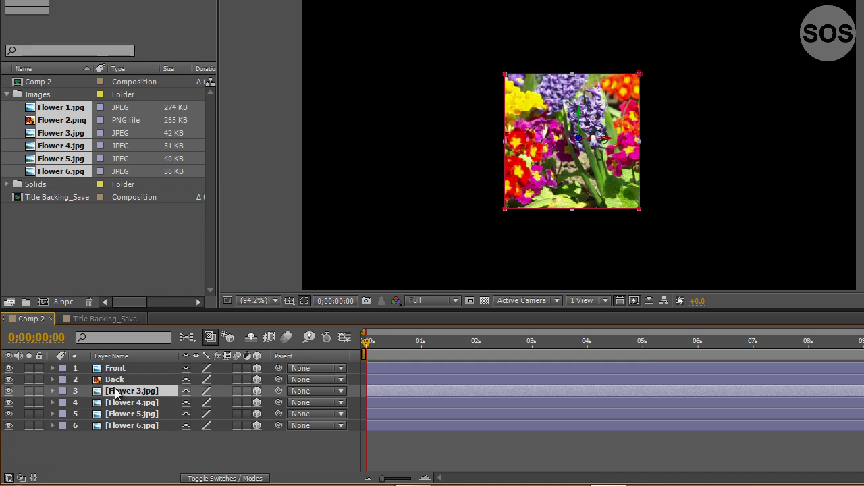
{"action": "key", "text": "Return"}
{"action": "type", "text": "Left"}
{"action": "key", "text": "Return"}
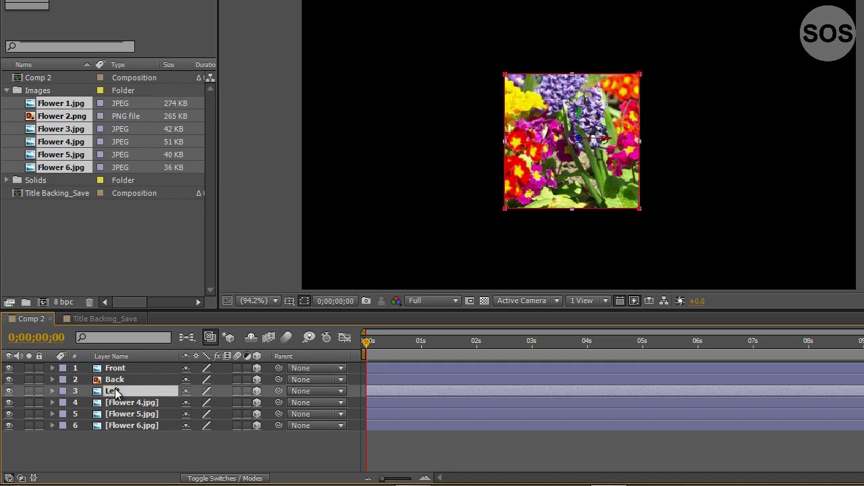
- Rename the remaining three flower layers Right, Top and Bottom
{"action": "left_click", "coordinate": [114, 403]}
{"action": "key", "text": "Return"}
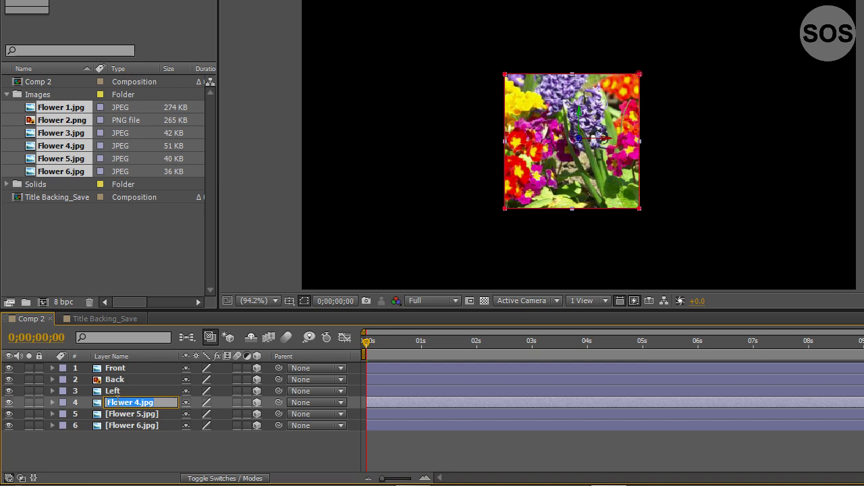
{"action": "type", "text": "Right"}
{"action": "key", "text": "Return"}
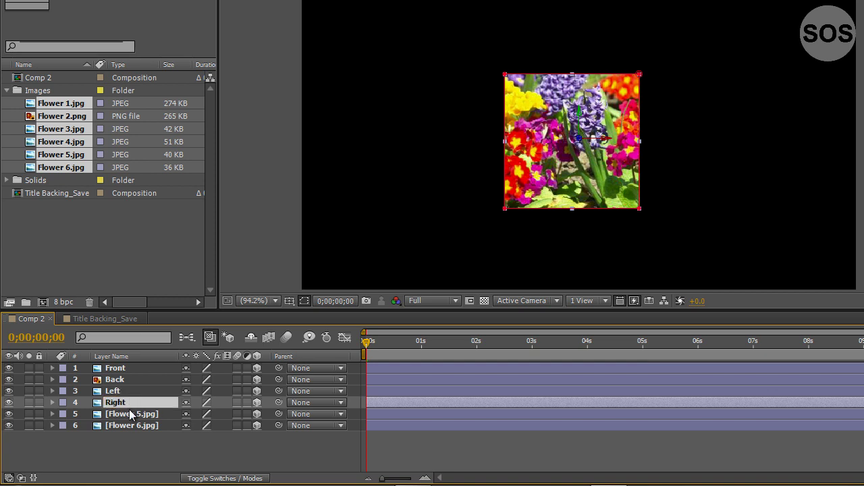
{"action": "left_click", "coordinate": [131, 415]}
{"action": "key", "text": "Return"}
{"action": "type", "text": "T"}
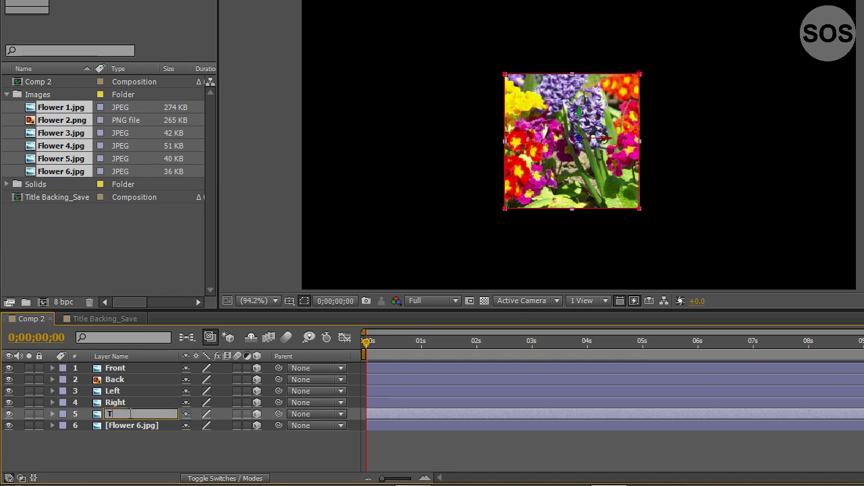
{"action": "type", "text": "op"}
{"action": "key", "text": "Return"}
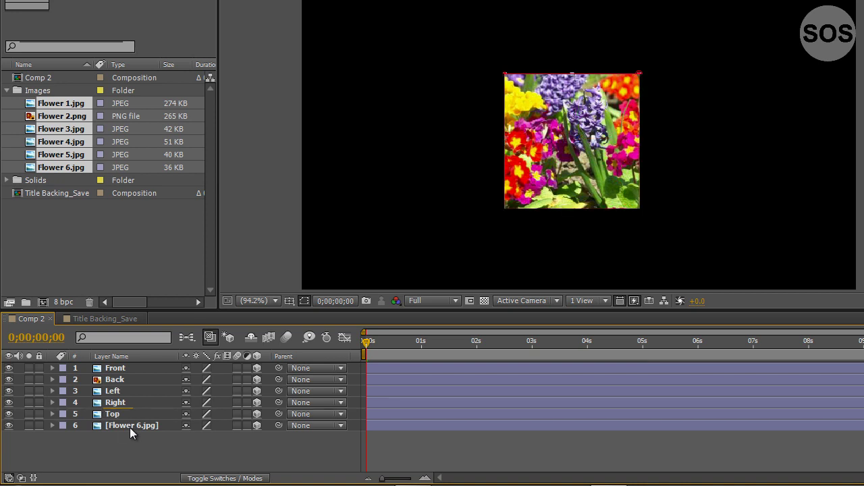
{"action": "left_click", "coordinate": [129, 428]}
{"action": "key", "text": "Return"}
{"action": "type", "text": "T"}
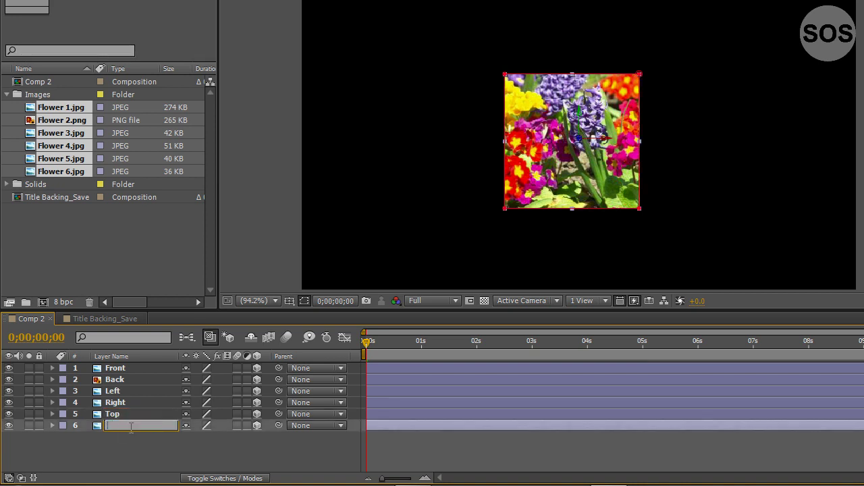
{"action": "type", "text": "ottom"}
{"action": "key", "text": "Return"}
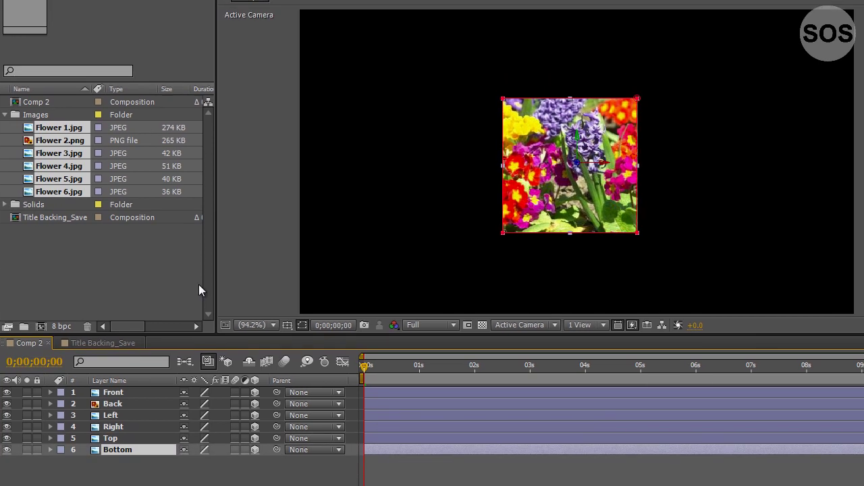
- Hide the Front layer so Back's flower collage shows, then select the Back layer
{"action": "left_click", "coordinate": [123, 401]}
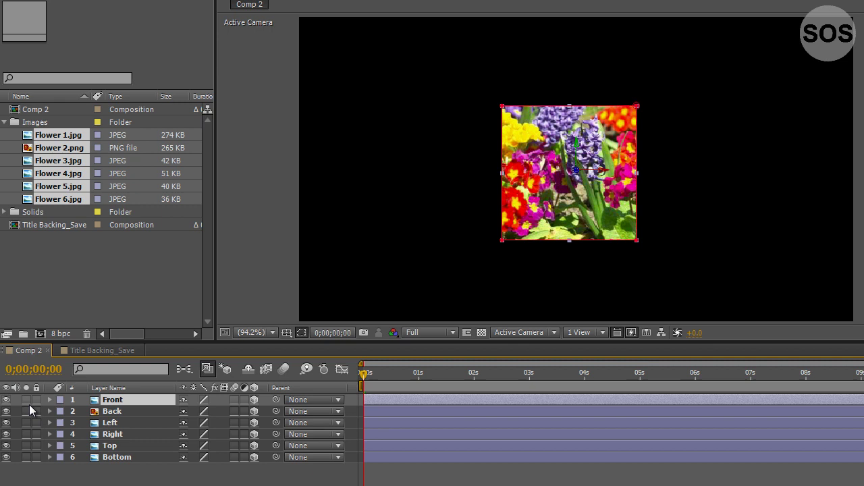
{"action": "left_click", "coordinate": [7, 402]}
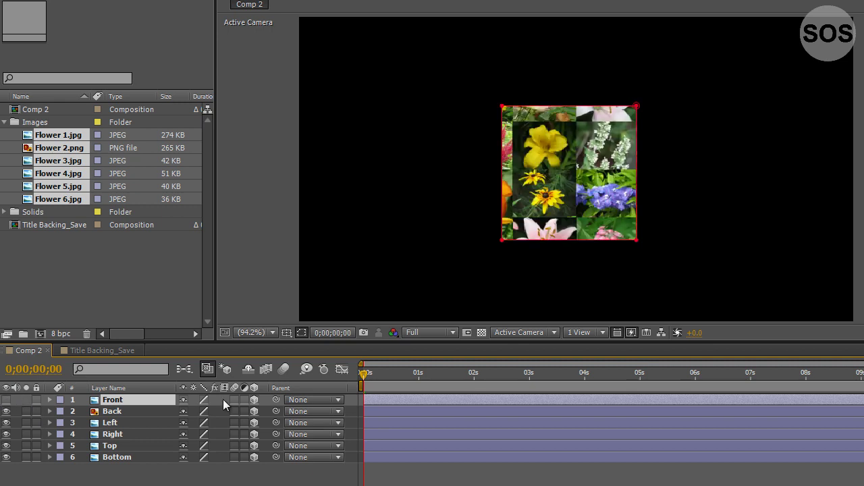
{"action": "left_click", "coordinate": [113, 412]}
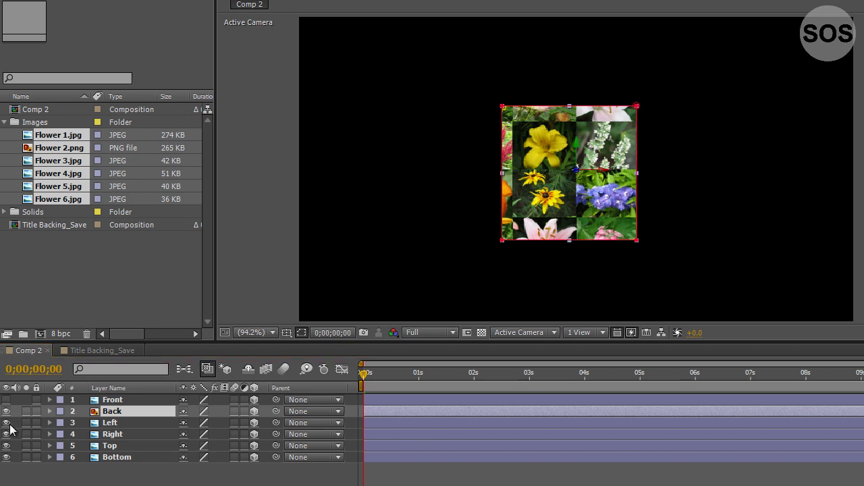
- Hide Left through Bottom, then trial Back's Mask Expansion and restore it to 0 pixels
{"action": "left_click_drag", "start_coordinate": [6, 422], "coordinate": [6, 458]}
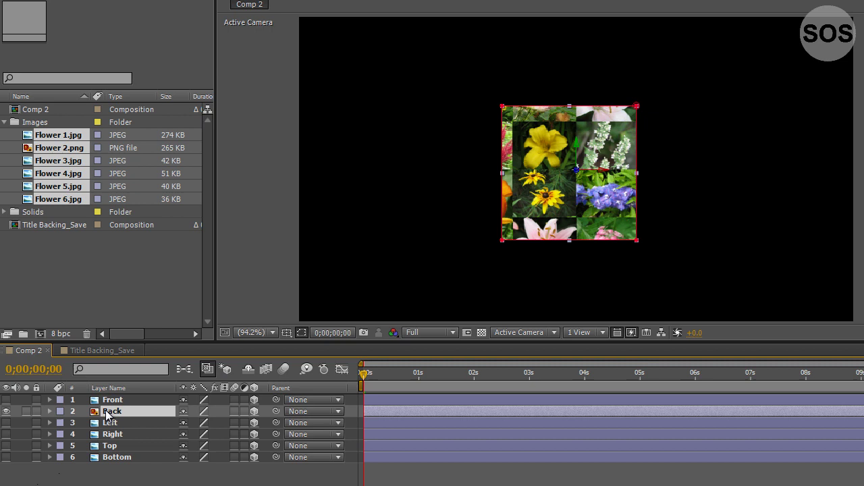
{"action": "key", "text": "m"}
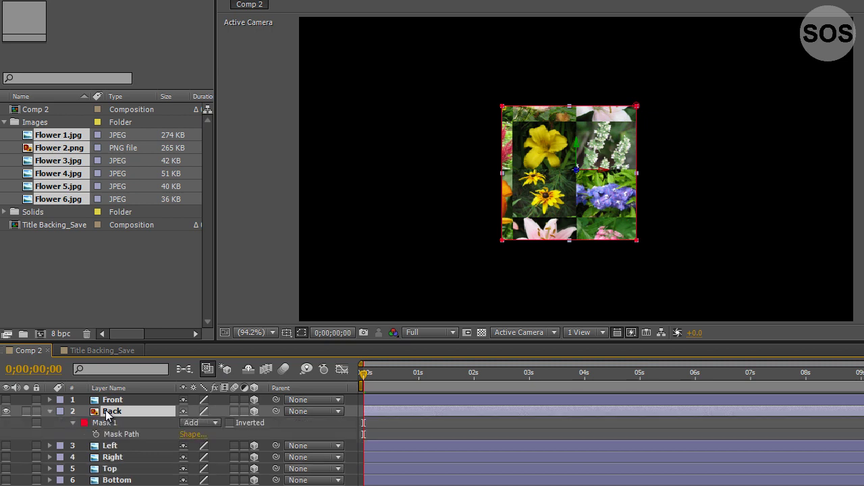
{"action": "left_click", "coordinate": [73, 423]}
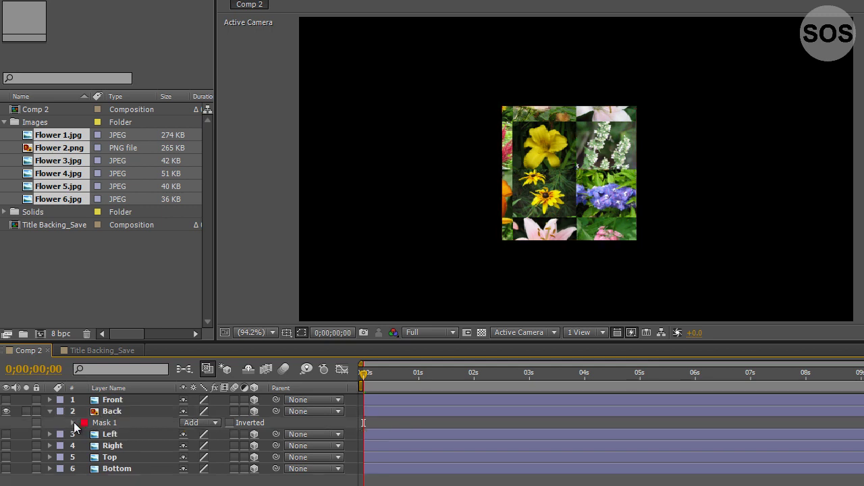
{"action": "left_click", "coordinate": [72, 423]}
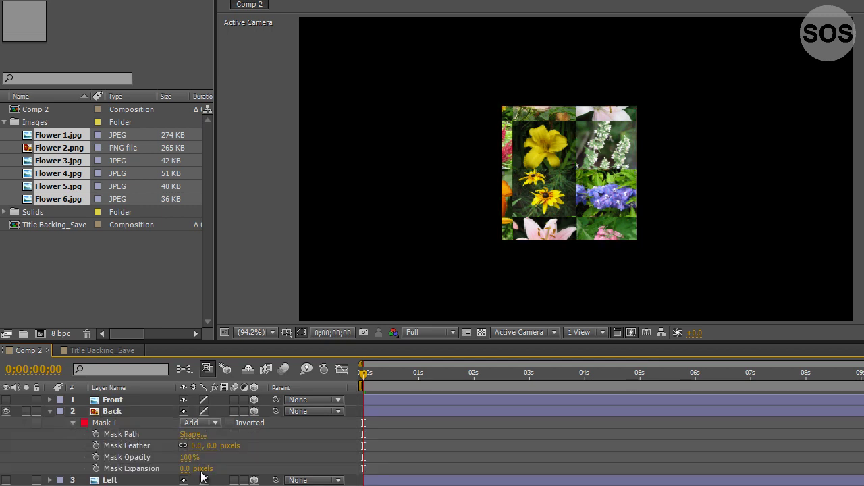
{"action": "left_click_drag", "start_coordinate": [185, 469], "coordinate": [336, 466]}
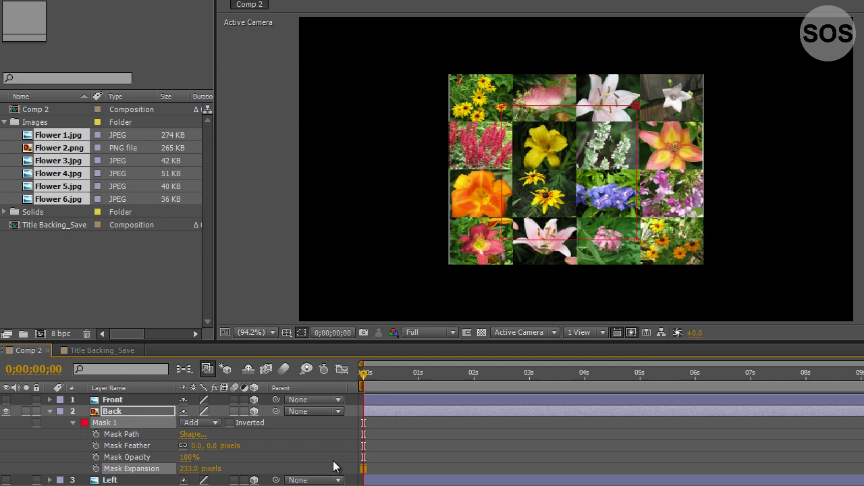
{"action": "left_click", "coordinate": [335, 466]}
{"action": "key", "text": "ctrl+z"}
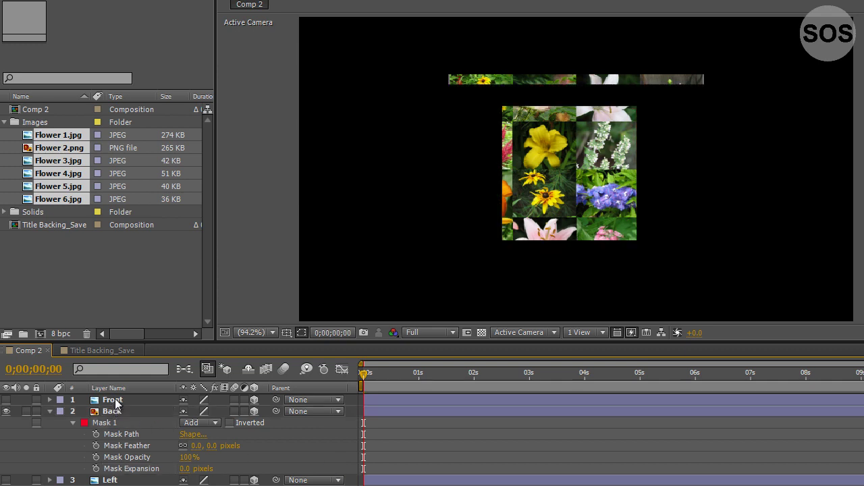
{"action": "left_click", "coordinate": [49, 410]}
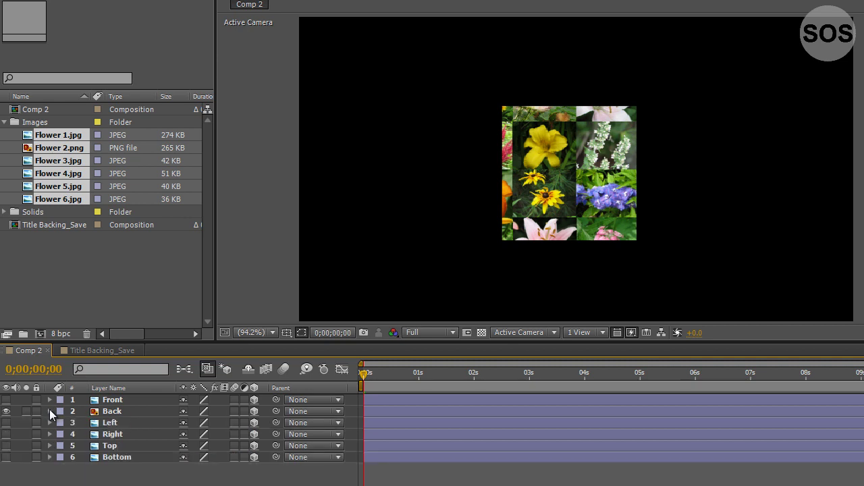
- Push the Back layer further back in depth along Z
{"action": "left_click", "coordinate": [104, 411]}
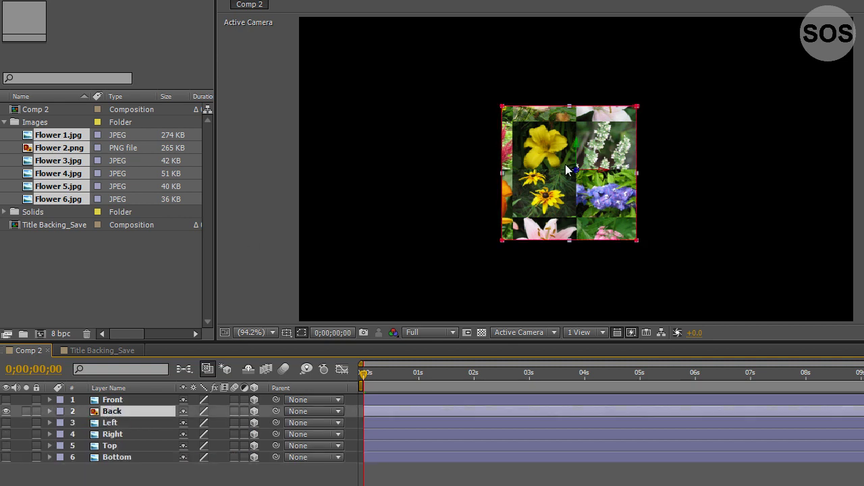
{"action": "left_click_drag", "start_coordinate": [575, 172], "coordinate": [584, 375]}
{"action": "key", "text": "Return"}
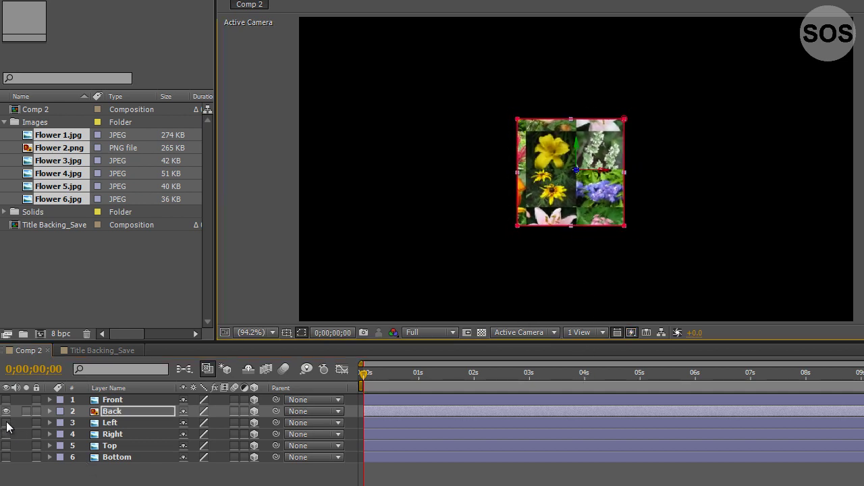
- Show the Left layer, rotate it 90° on Y, and move it to the square's left edge
{"action": "left_click", "coordinate": [6, 423]}
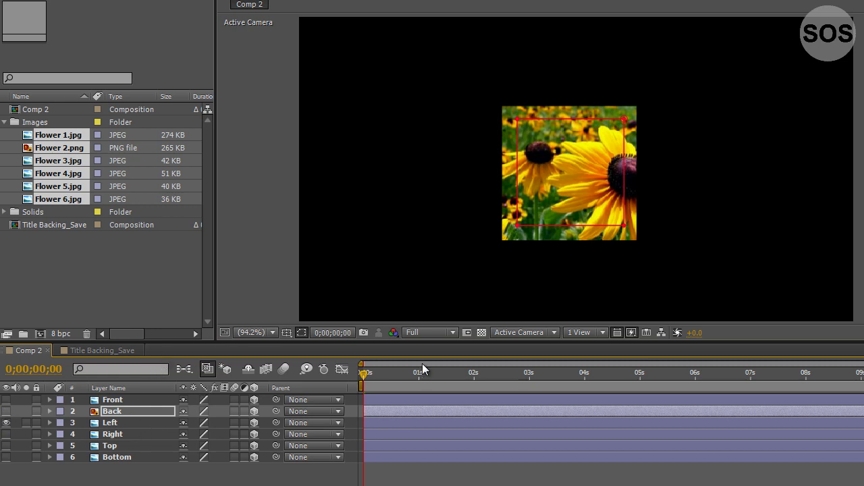
{"action": "left_click", "coordinate": [117, 424]}
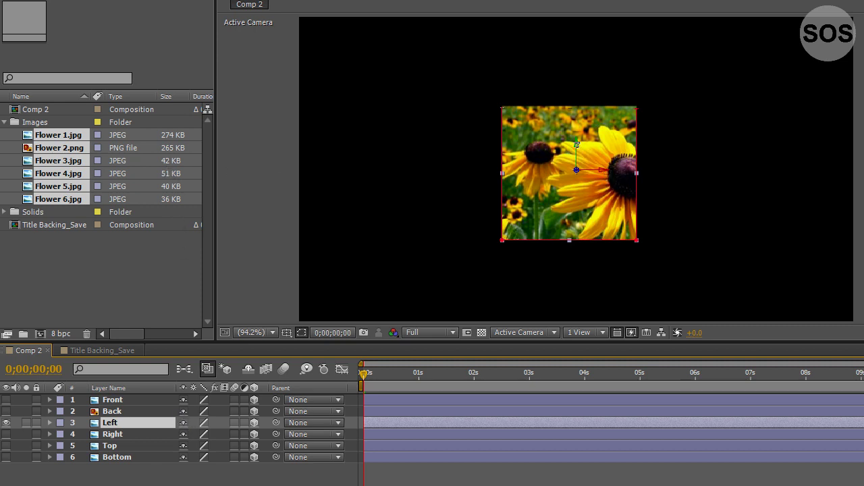
{"action": "left_click_drag", "start_coordinate": [576, 144], "coordinate": [511, 151]}
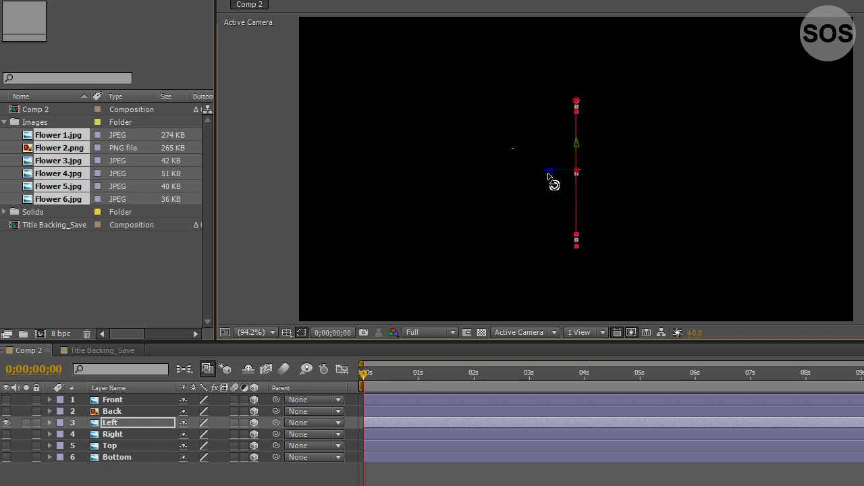
{"action": "left_click_drag", "start_coordinate": [550, 177], "coordinate": [483, 173]}
- Show only the Right layer and rotate it 90° on Y to the cube's right edge
{"action": "left_click", "coordinate": [122, 435]}
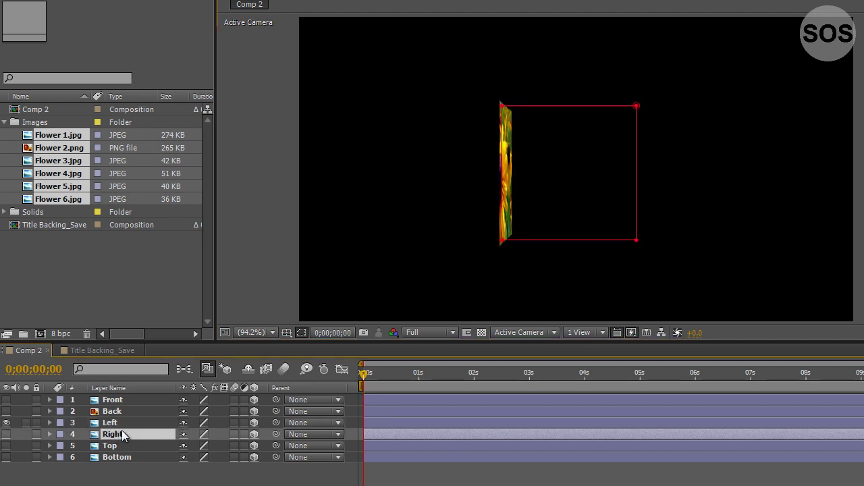
{"action": "left_click", "coordinate": [7, 423]}
{"action": "left_click", "coordinate": [7, 434]}
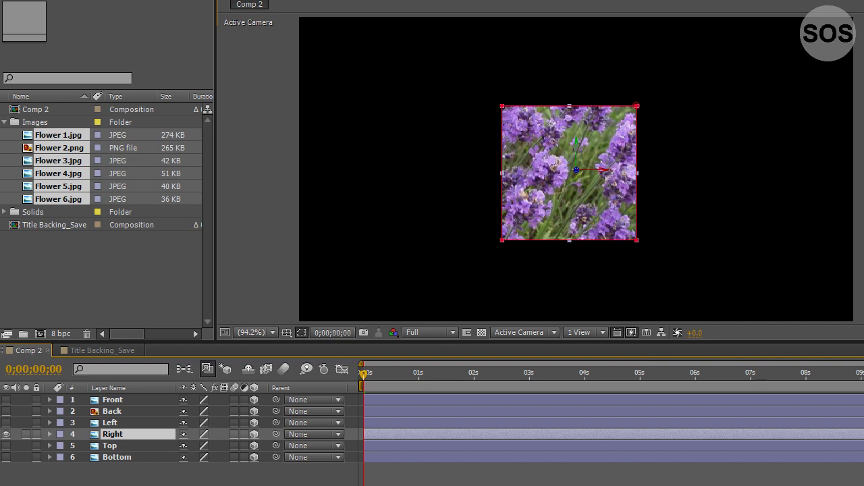
{"action": "left_click_drag", "start_coordinate": [575, 143], "coordinate": [665, 186]}
{"action": "key", "text": "v"}
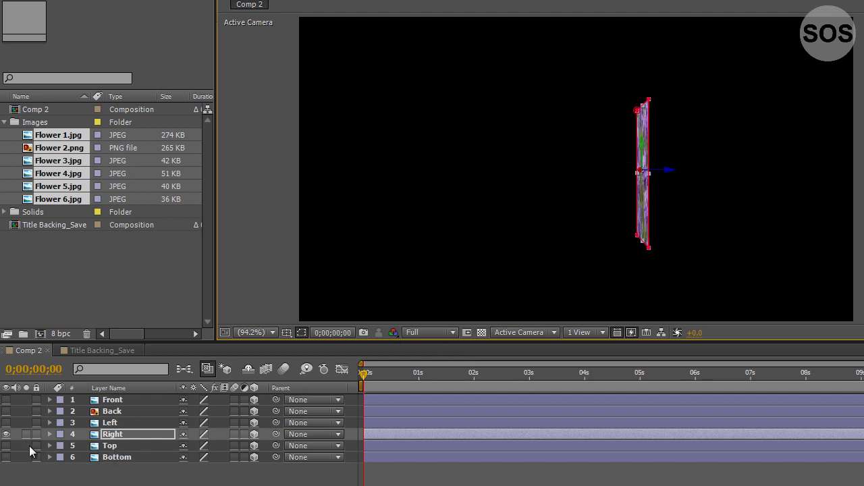
- Make the Left, Back and Front layers visible again
{"action": "left_click", "coordinate": [6, 423]}
{"action": "left_click", "coordinate": [6, 412]}
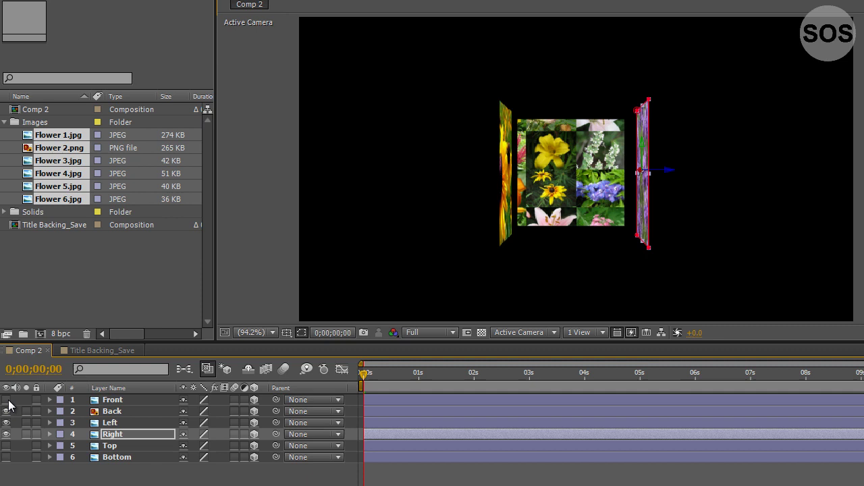
{"action": "left_click", "coordinate": [6, 399]}
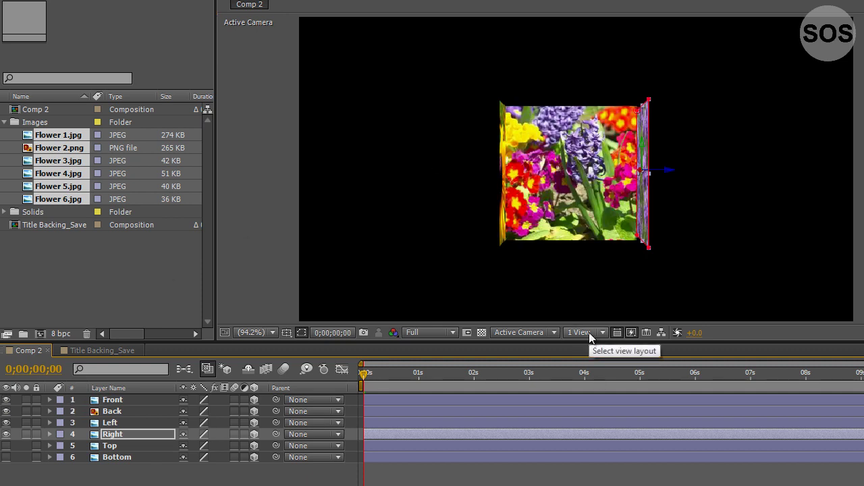
- Switch to Top view and move the Front layer forward along Z between Left and Right
{"action": "left_click", "coordinate": [537, 334]}
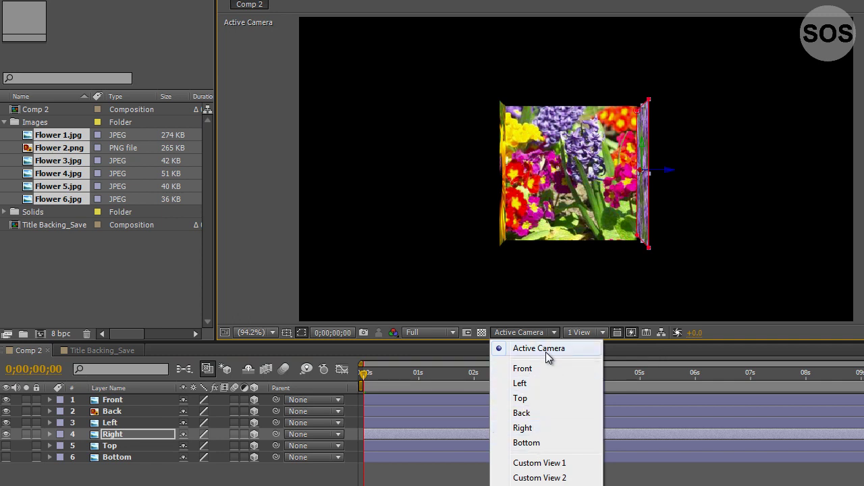
{"action": "left_click", "coordinate": [538, 399]}
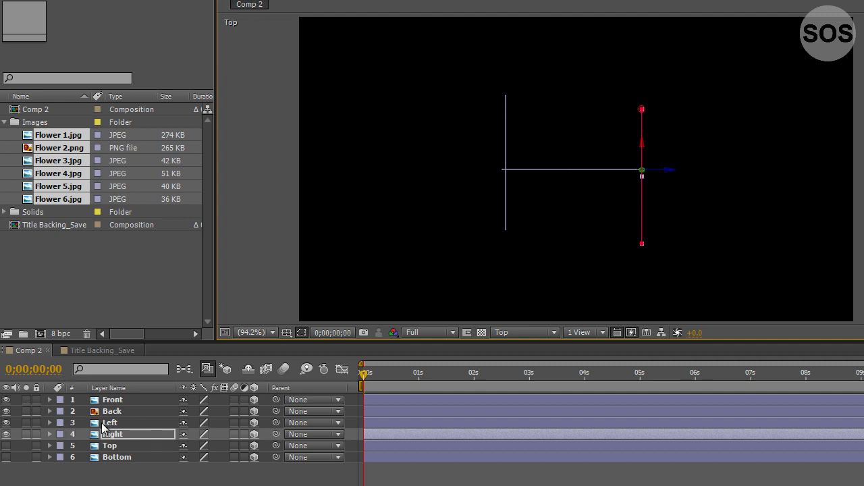
{"action": "left_click", "coordinate": [114, 401]}
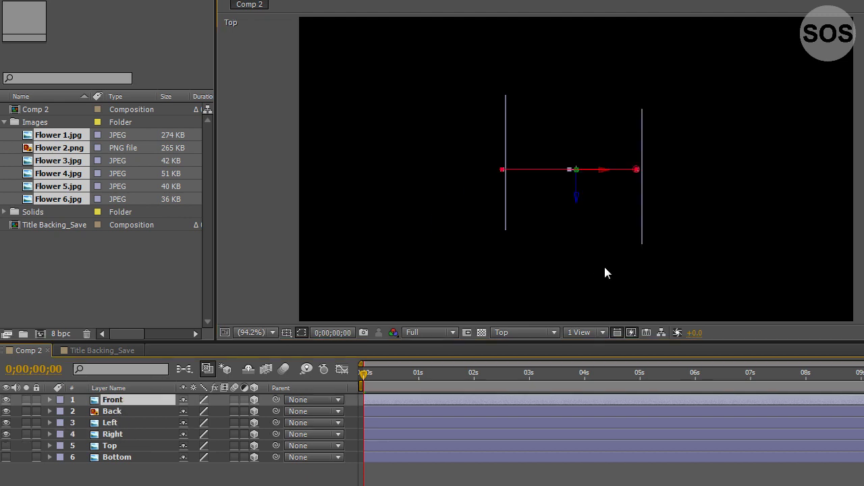
{"action": "left_click_drag", "start_coordinate": [577, 196], "coordinate": [575, 270]}
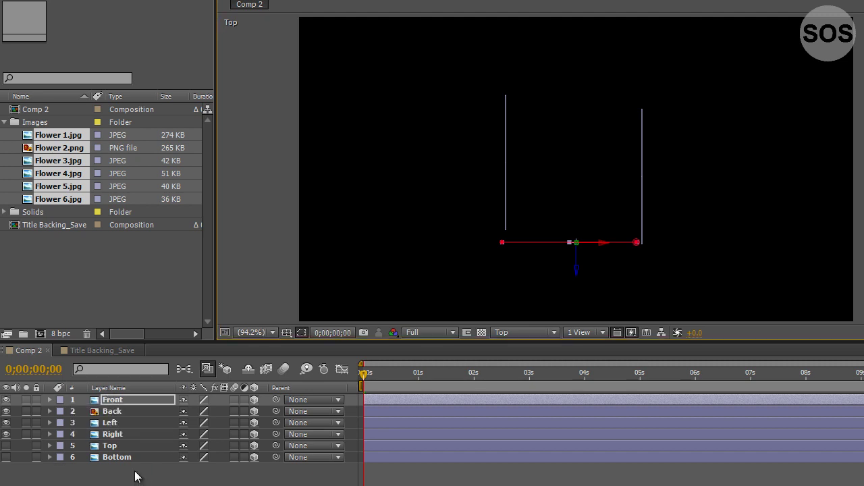
{"action": "left_click", "coordinate": [112, 411]}
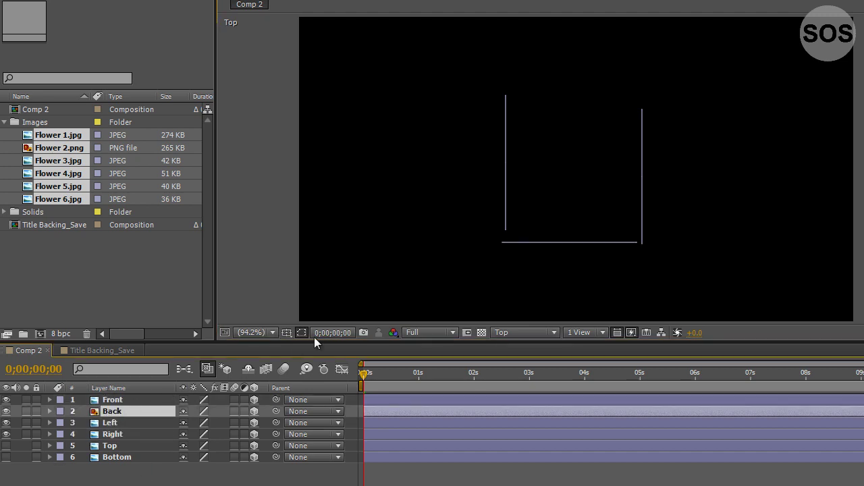
- Make the Back layer visible, select it, and move it along Z in the Active Camera view
{"action": "left_click", "coordinate": [7, 411]}
{"action": "left_click", "coordinate": [112, 422]}
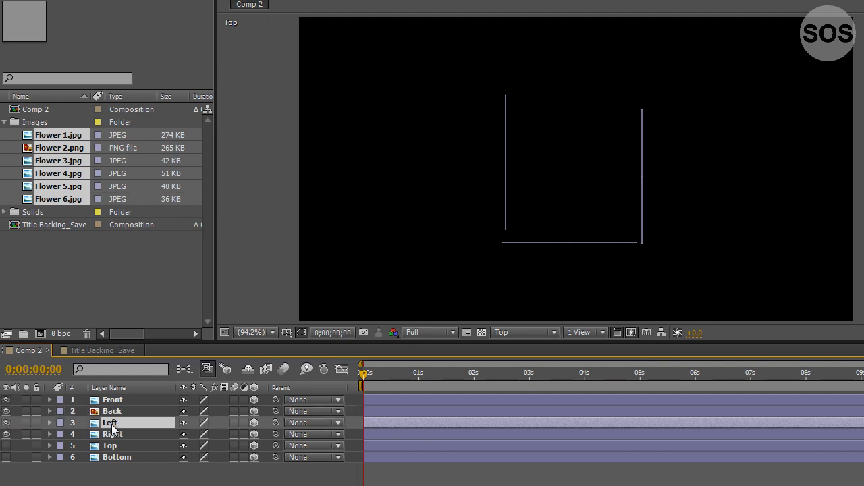
{"action": "left_click", "coordinate": [116, 412]}
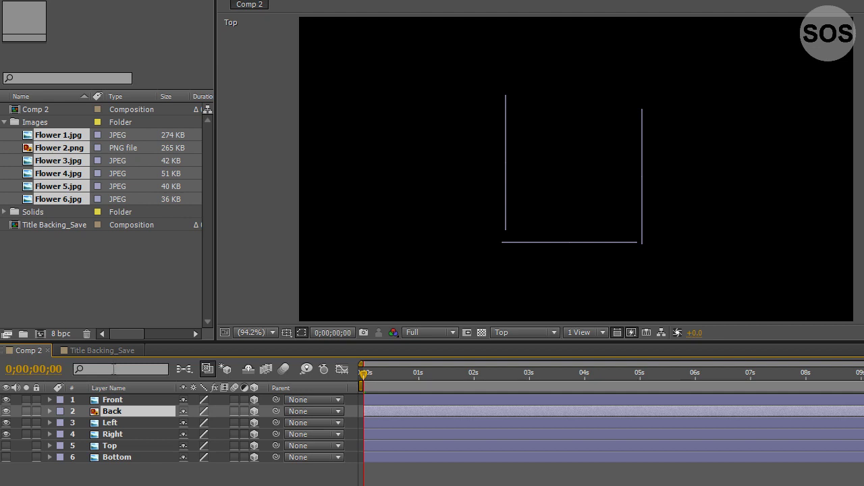
{"action": "left_click", "coordinate": [526, 332]}
{"action": "left_click", "coordinate": [525, 348]}
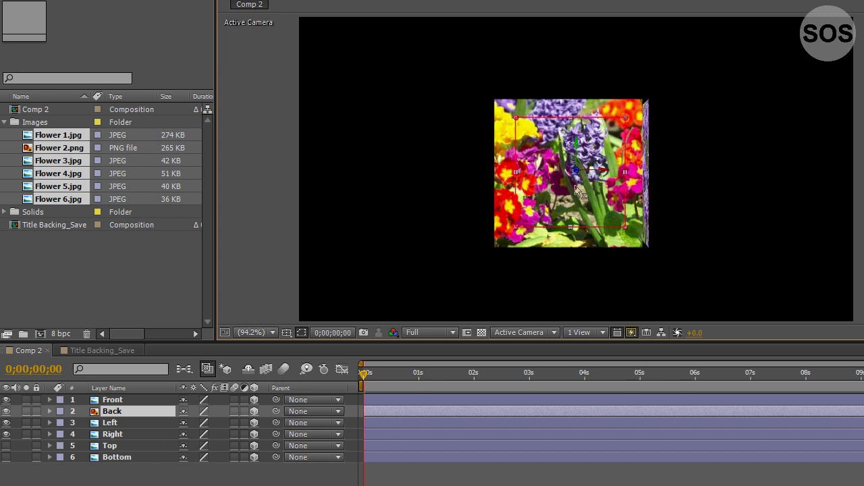
{"action": "left_click_drag", "start_coordinate": [576, 172], "coordinate": [573, 35]}
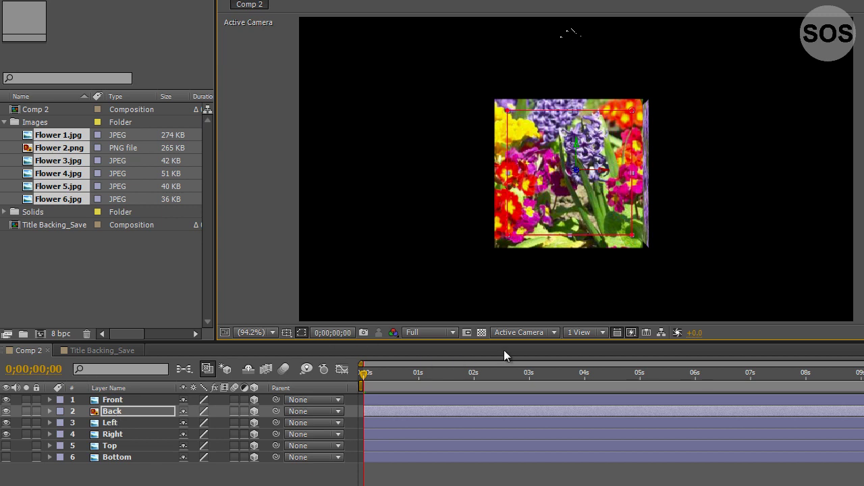
- In the Top view, push Back further along Z until the side layers close into a square
{"action": "left_click", "coordinate": [535, 332]}
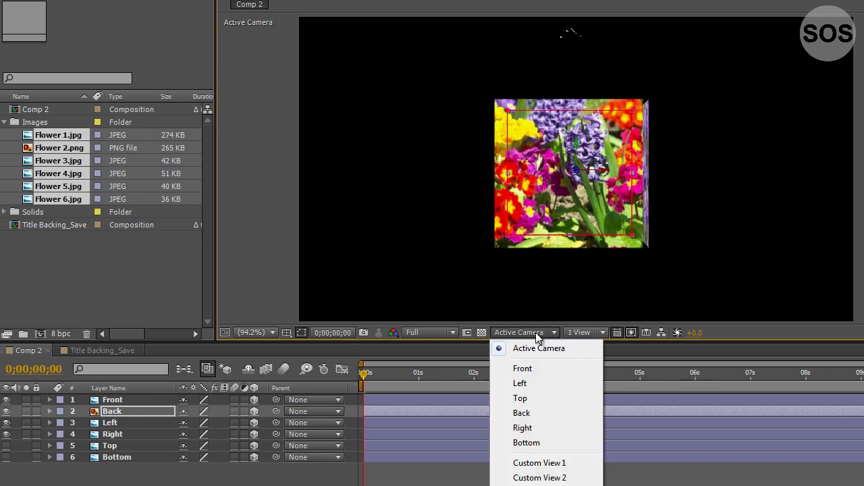
{"action": "left_click", "coordinate": [524, 398]}
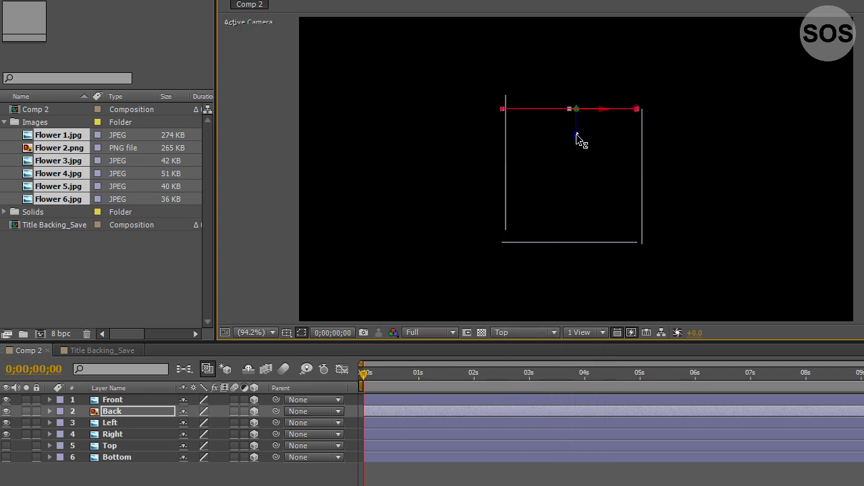
{"action": "left_click_drag", "start_coordinate": [576, 138], "coordinate": [577, 111]}
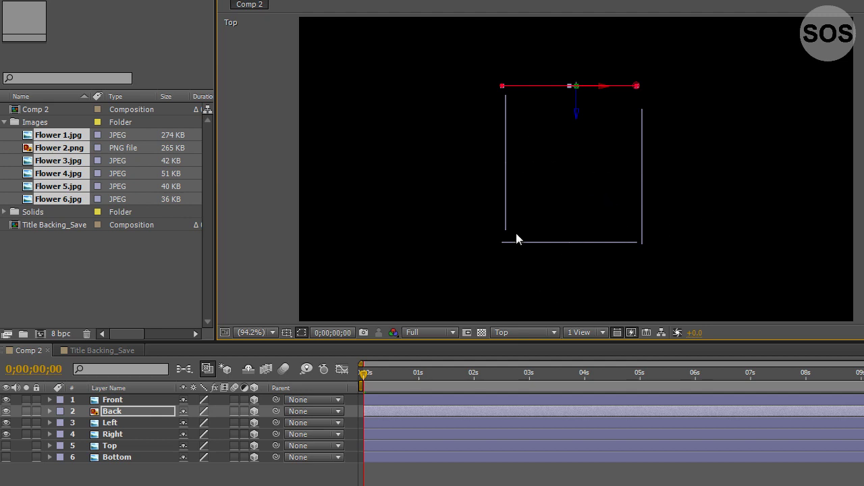
- Select the Left and Right layers, reveal their Position, and nudge them along Z
{"action": "left_click", "coordinate": [113, 424]}
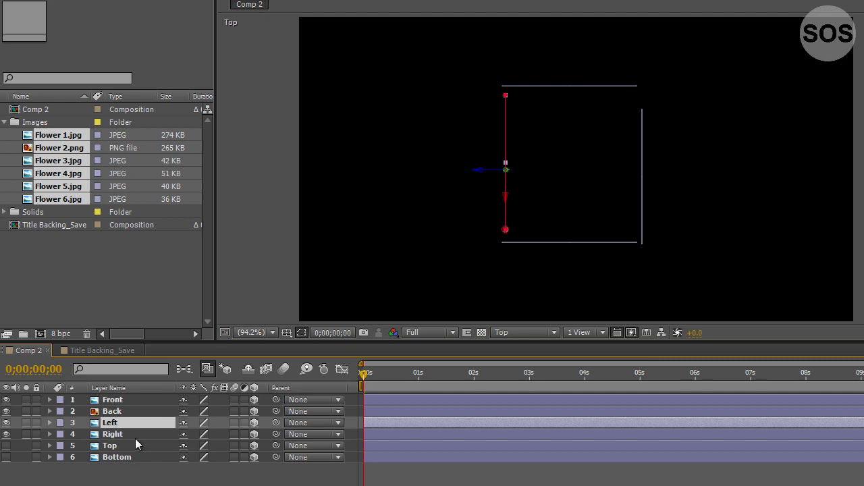
{"action": "left_click", "coordinate": [124, 434]}
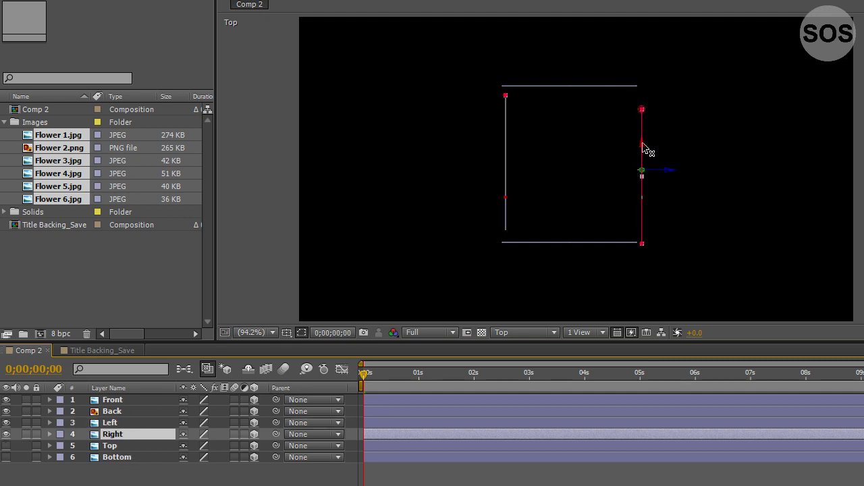
{"action": "left_click_drag", "start_coordinate": [641, 143], "coordinate": [646, 135]}
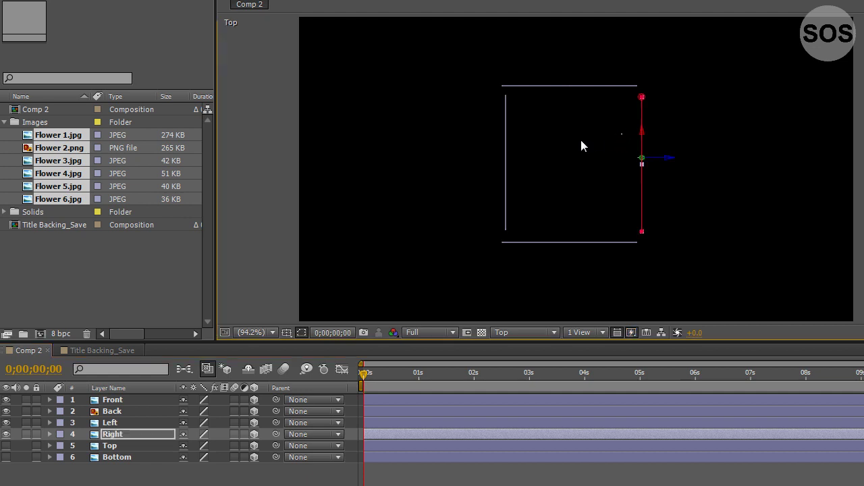
{"action": "left_click", "coordinate": [114, 422], "text": "ctrl"}
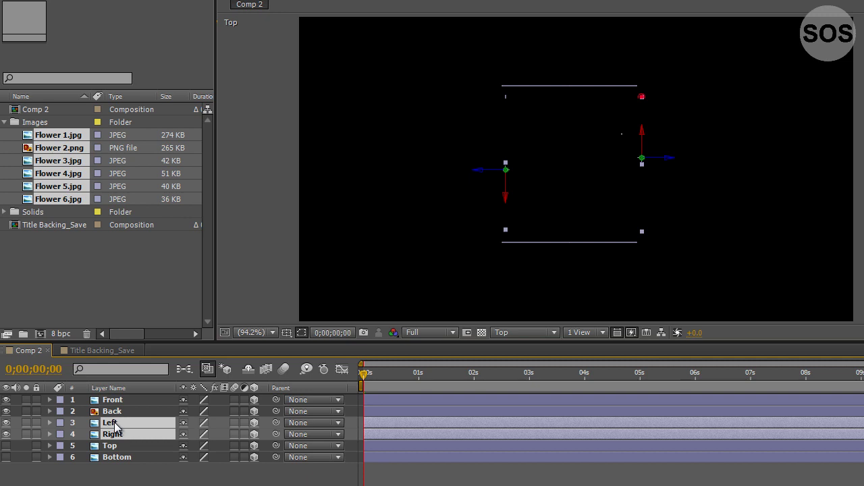
{"action": "key", "text": "p"}
{"action": "left_click_drag", "start_coordinate": [234, 459], "coordinate": [229, 457]}
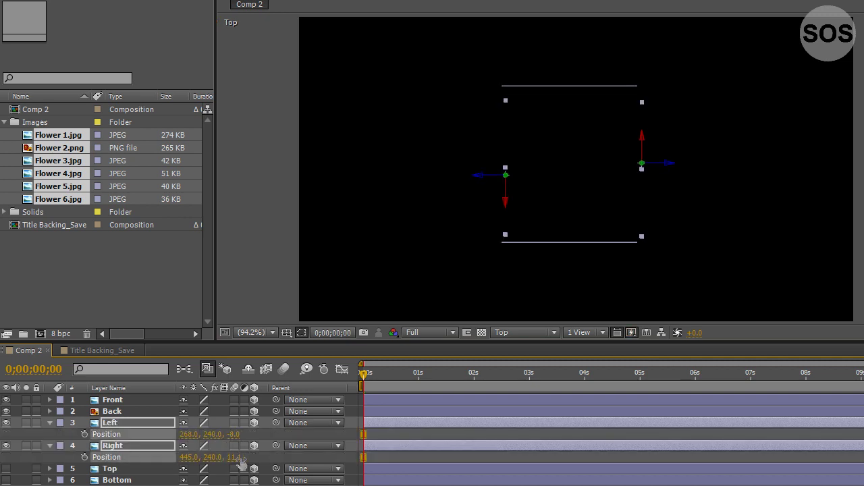
- Set both the Left and Right layers' Z position to 0
{"action": "left_click", "coordinate": [239, 457]}
{"action": "left_click", "coordinate": [239, 457]}
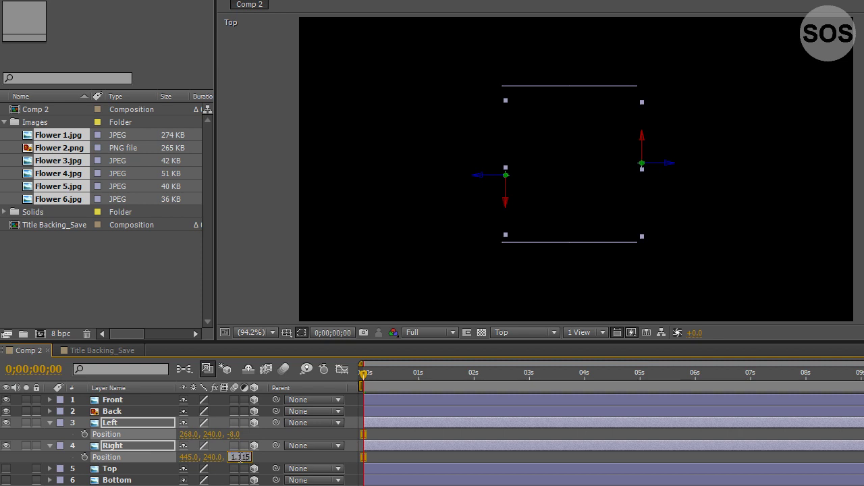
{"action": "left_click", "coordinate": [223, 458]}
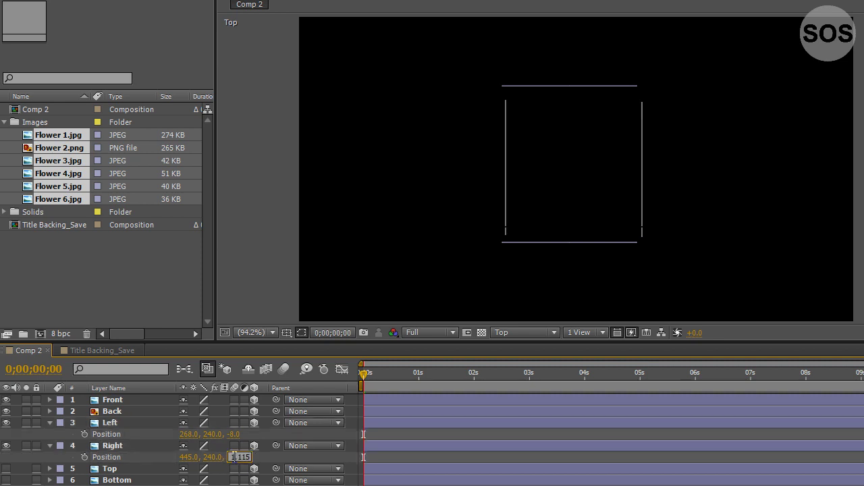
{"action": "double_click", "coordinate": [233, 457]}
{"action": "type", "text": "0"}
{"action": "left_click", "coordinate": [235, 434]}
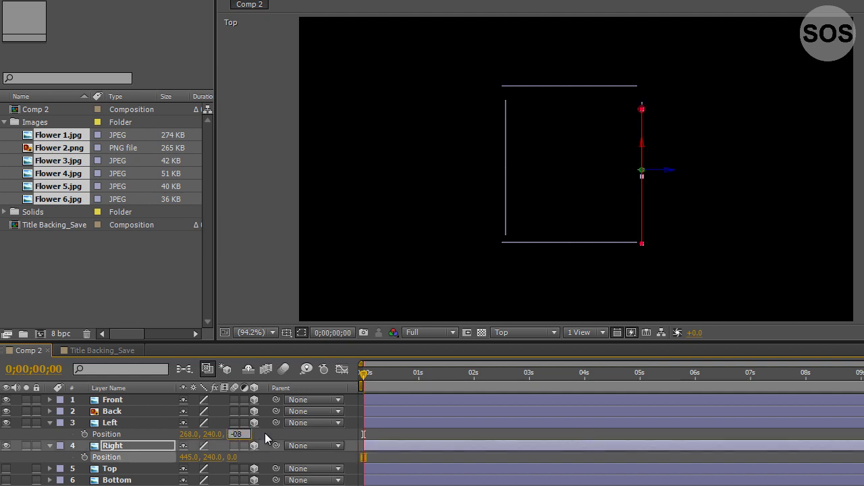
{"action": "type", "text": "0"}
{"action": "left_click", "coordinate": [261, 438]}
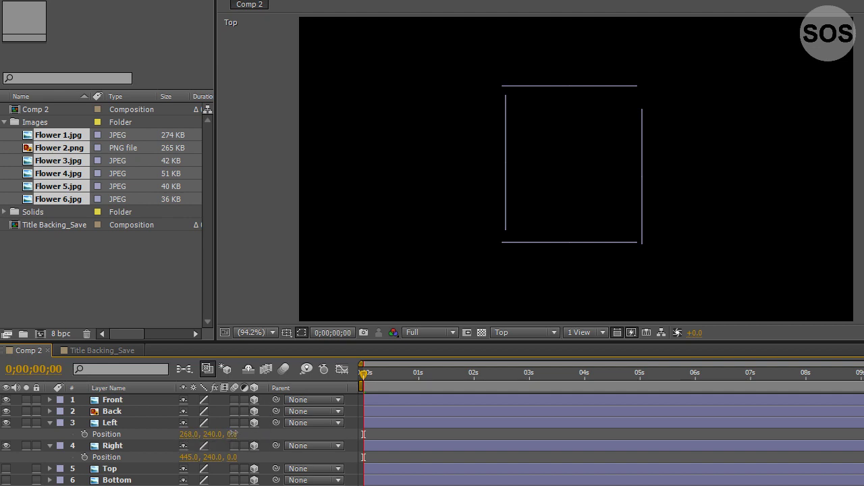
{"action": "left_click_drag", "start_coordinate": [233, 437], "coordinate": [247, 456]}
{"action": "left_click", "coordinate": [260, 432]}
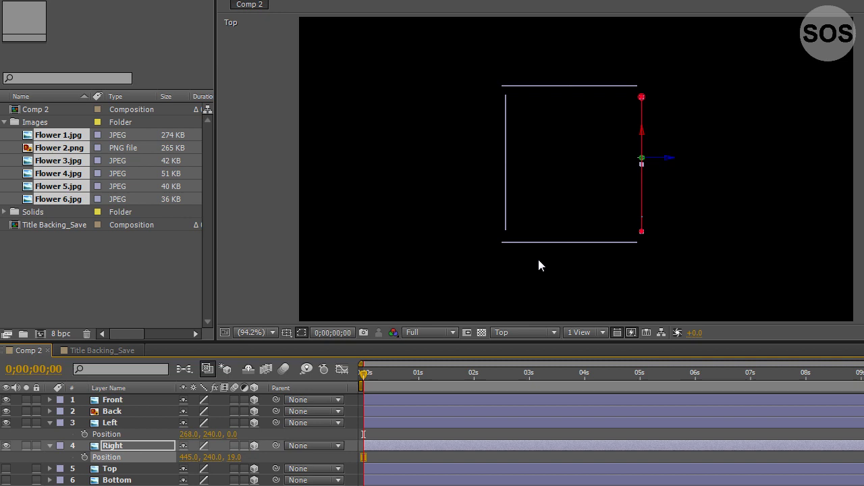
- Give the Right layer a Z position of 20, making its Position 445, 240, 20
{"action": "left_click", "coordinate": [236, 457]}
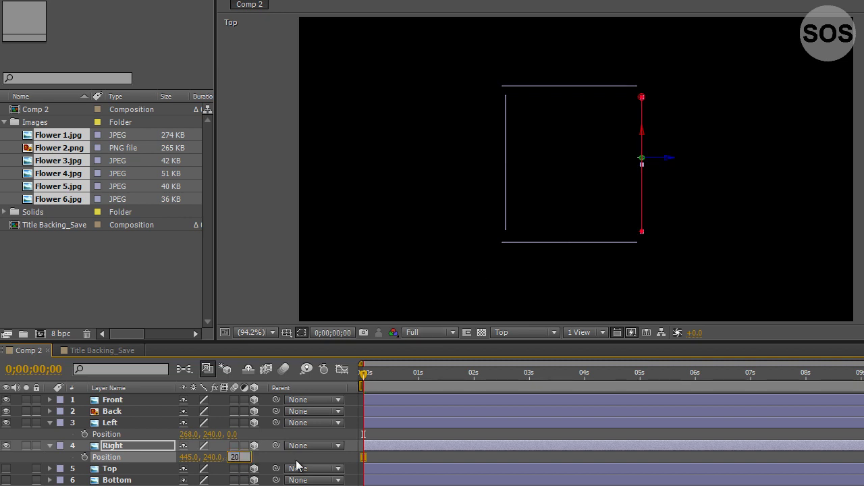
{"action": "type", "text": "20"}
{"action": "key", "text": "Return"}
{"action": "left_click", "coordinate": [487, 192]}
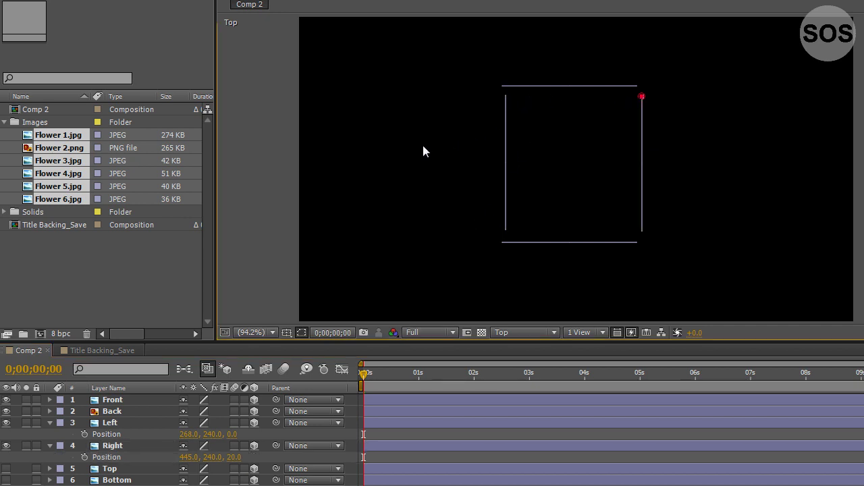
- Shift the Left and Right faces slightly left to X 261.9 and 438.8
{"action": "left_click", "coordinate": [108, 434]}
{"action": "left_click", "coordinate": [108, 457], "text": "shift"}
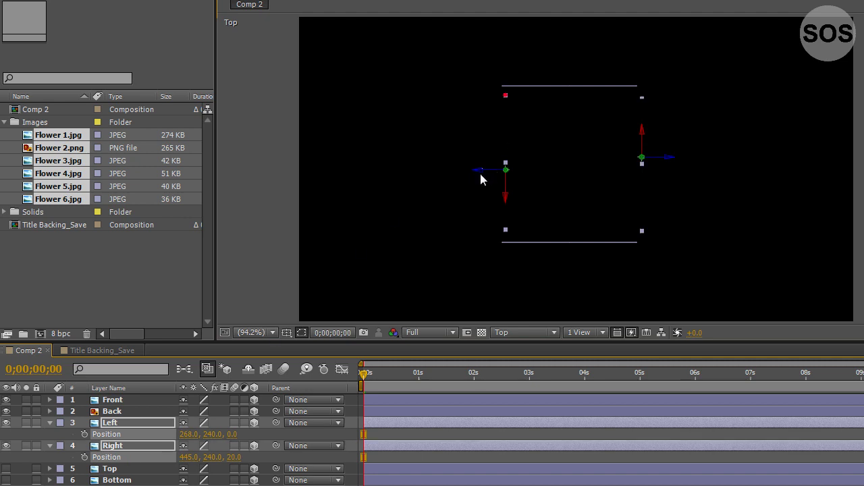
{"action": "left_click_drag", "start_coordinate": [480, 174], "coordinate": [477, 172]}
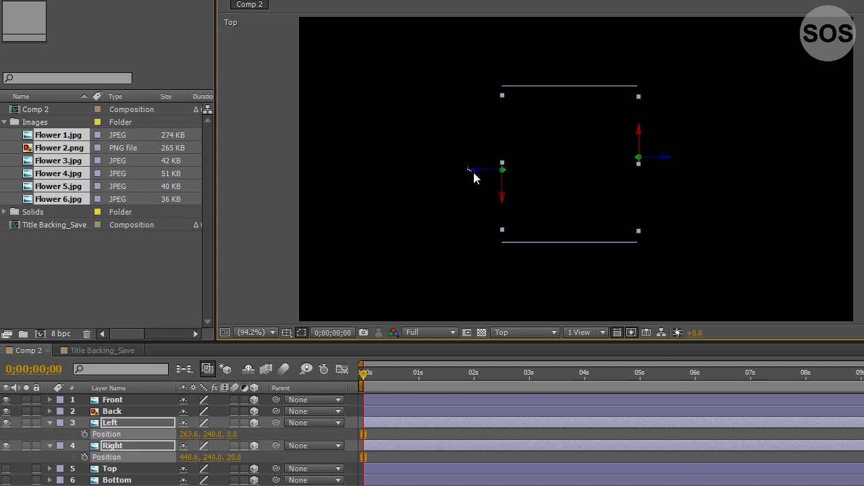
{"action": "left_click_drag", "start_coordinate": [474, 177], "coordinate": [475, 177]}
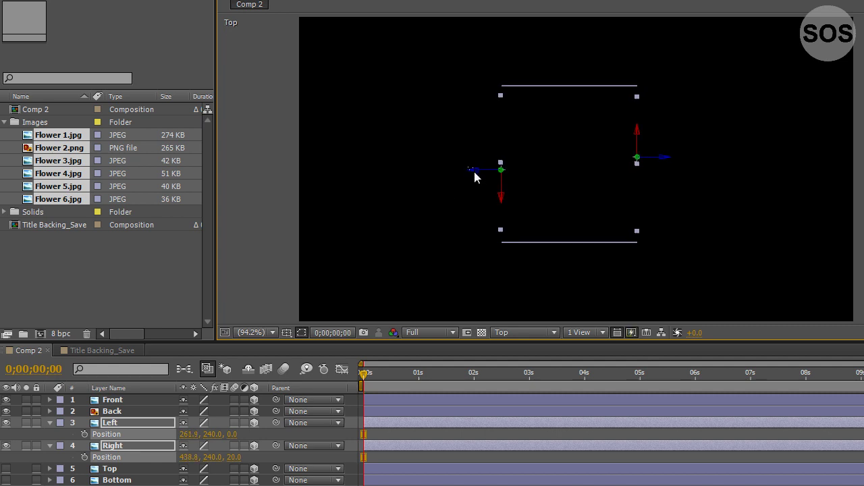
{"action": "left_click", "coordinate": [444, 196]}
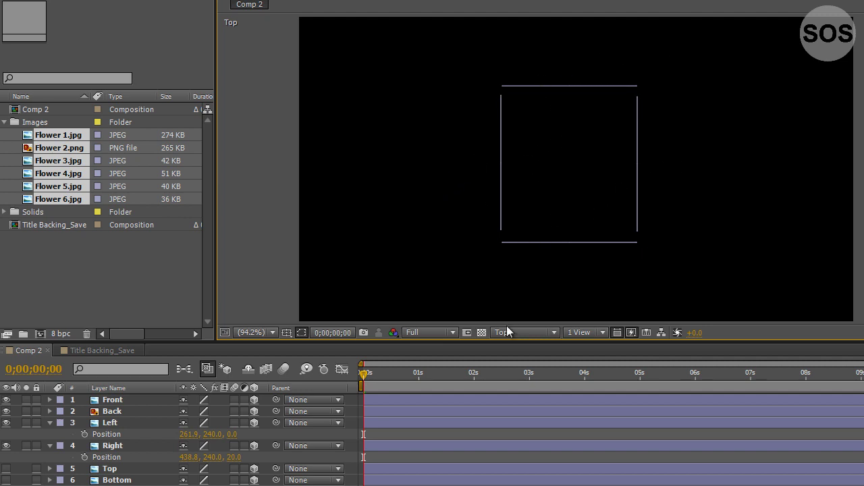
- Collapse the Left and Right layers, select Top, and view through the Active Camera
{"action": "left_click", "coordinate": [50, 423]}
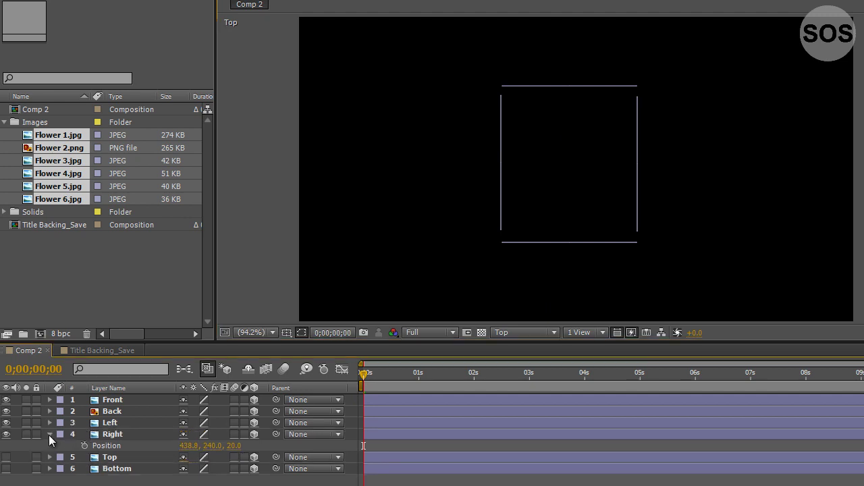
{"action": "left_click", "coordinate": [50, 435]}
{"action": "left_click", "coordinate": [117, 447]}
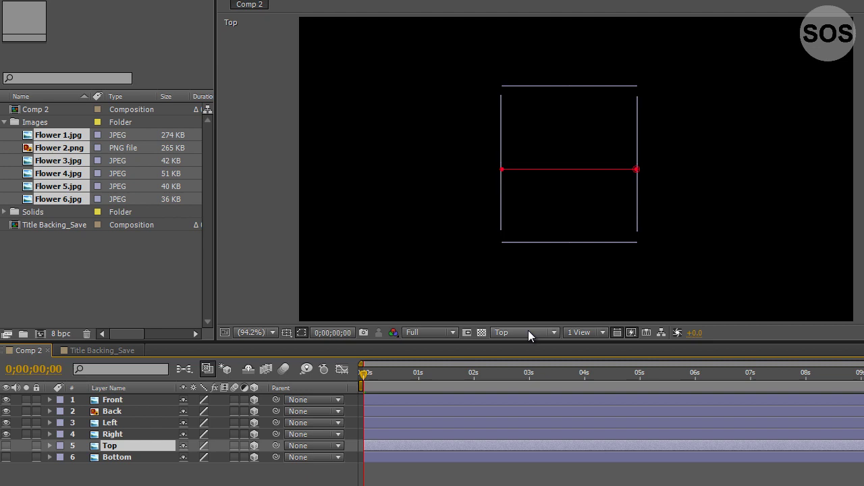
{"action": "left_click", "coordinate": [547, 332]}
{"action": "left_click", "coordinate": [546, 352]}
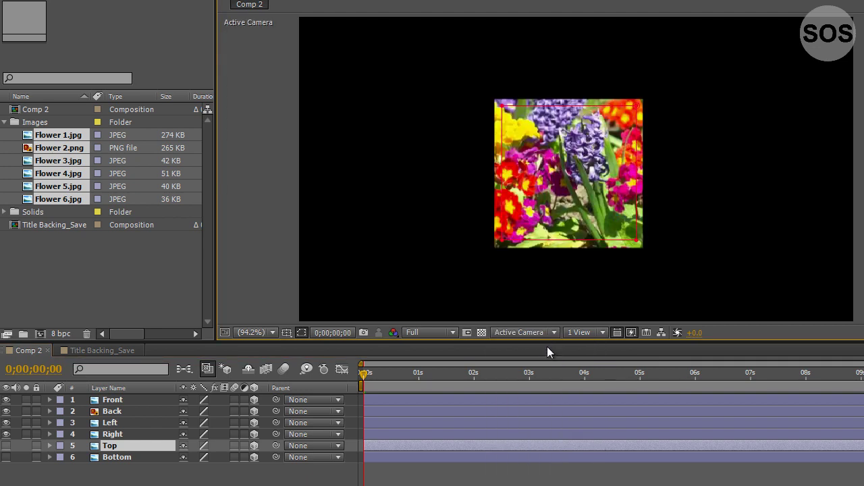
- Hide the Front and Back faces, briefly showing and re-hiding Bottom to check it
{"action": "left_click", "coordinate": [6, 399]}
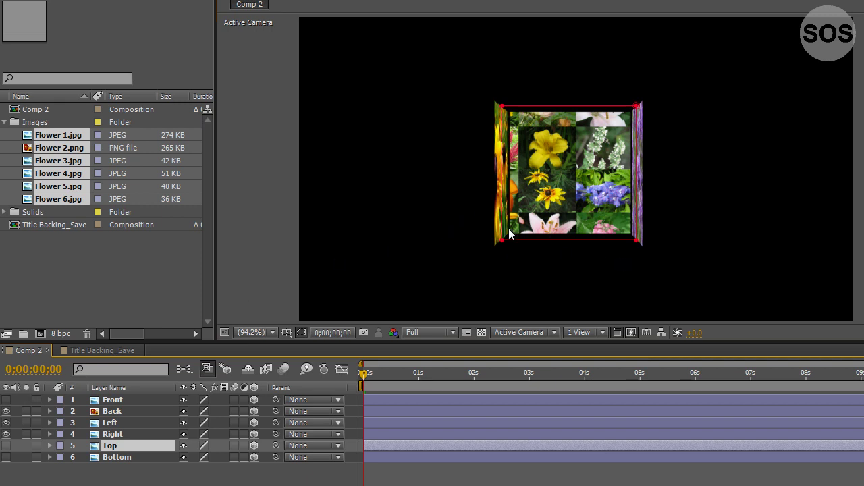
{"action": "left_click", "coordinate": [6, 457]}
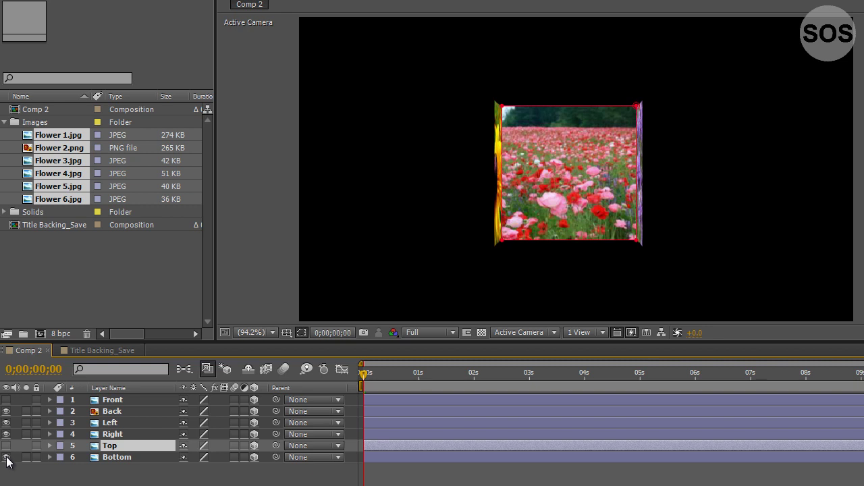
{"action": "left_click", "coordinate": [6, 457]}
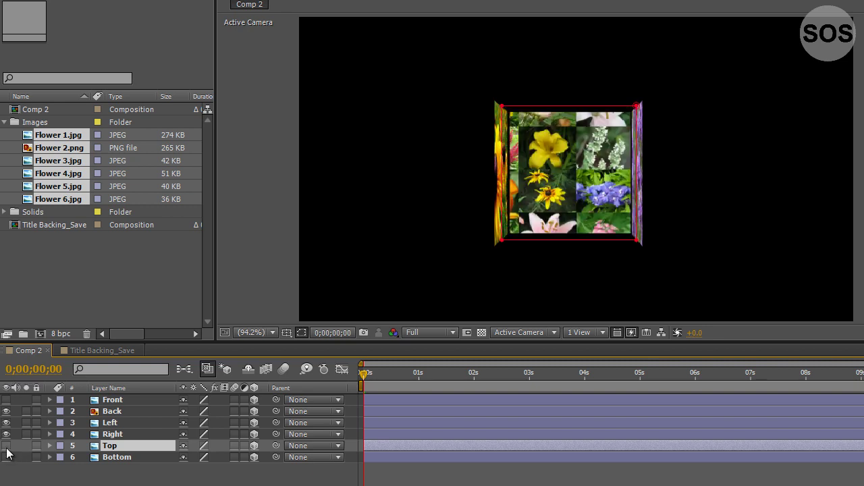
{"action": "left_click", "coordinate": [6, 411]}
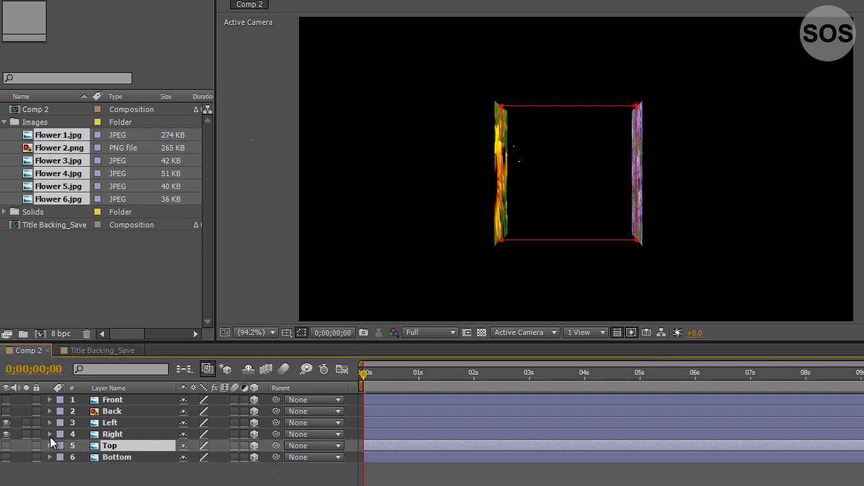
- Show the Top layer and rotate Top and Bottom 90° on X so they lie flat
{"action": "left_click", "coordinate": [6, 445]}
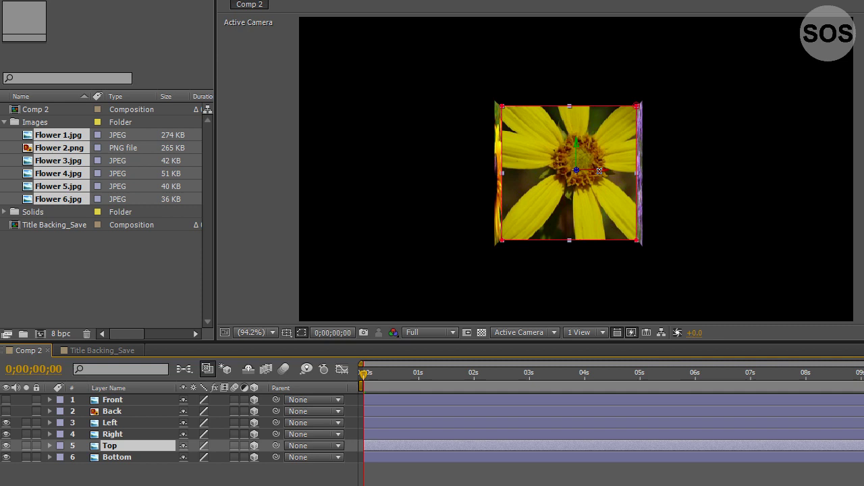
{"action": "left_click_drag", "start_coordinate": [599, 171], "coordinate": [603, 121]}
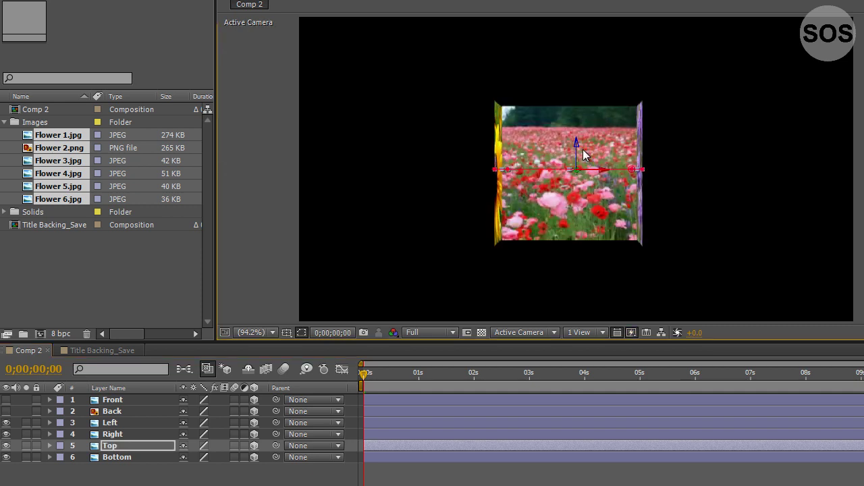
{"action": "left_click_drag", "start_coordinate": [585, 156], "coordinate": [575, 70]}
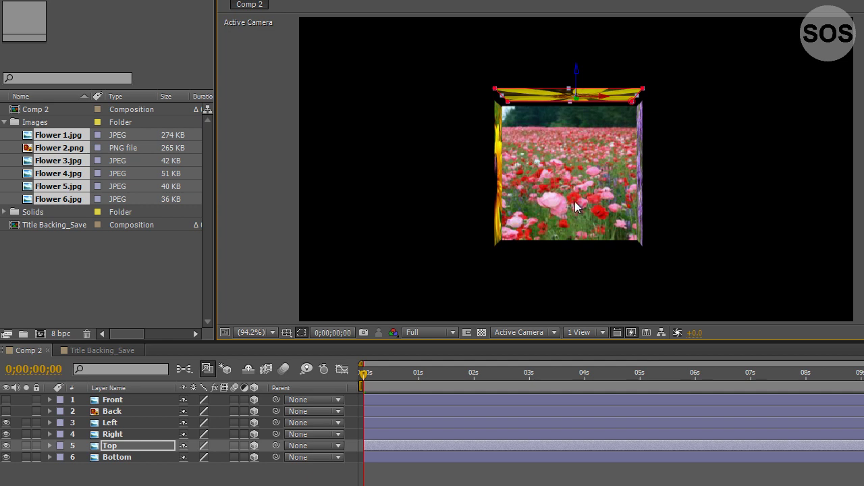
{"action": "left_click", "coordinate": [116, 457]}
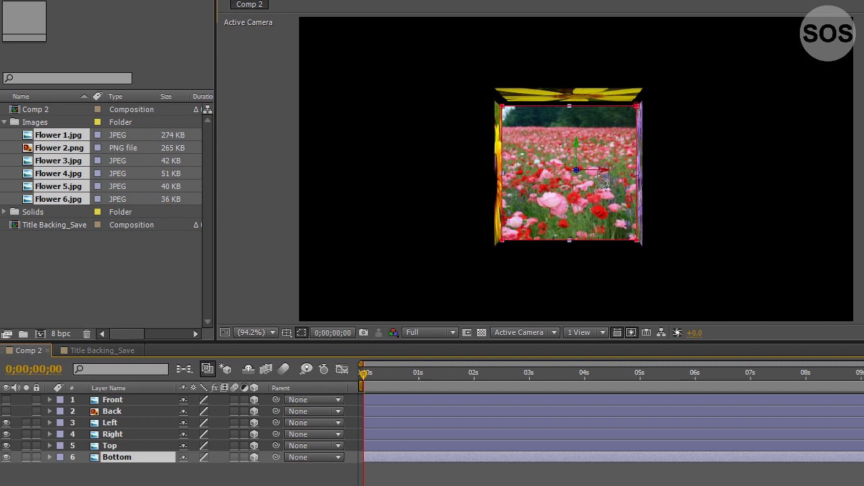
{"action": "left_click_drag", "start_coordinate": [600, 170], "coordinate": [585, 276]}
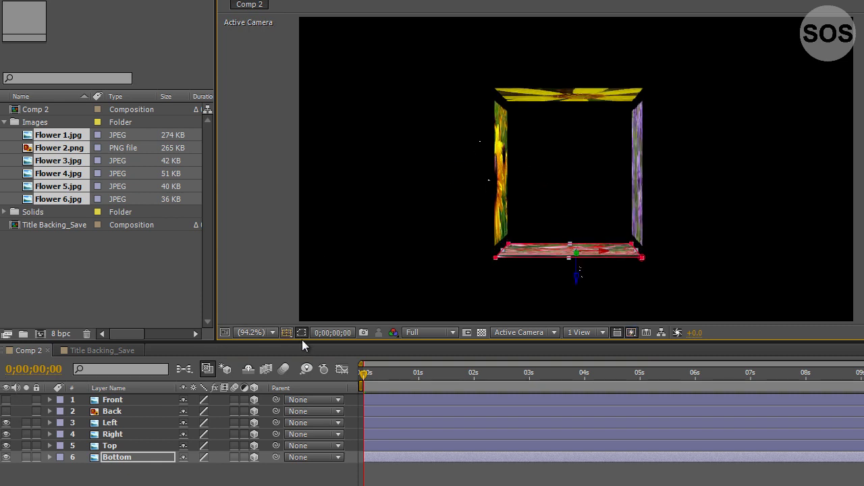
- Switch to the Front 3D view, checking the Front and Back faces before hiding them again
{"action": "left_click", "coordinate": [519, 332]}
{"action": "left_click", "coordinate": [523, 370]}
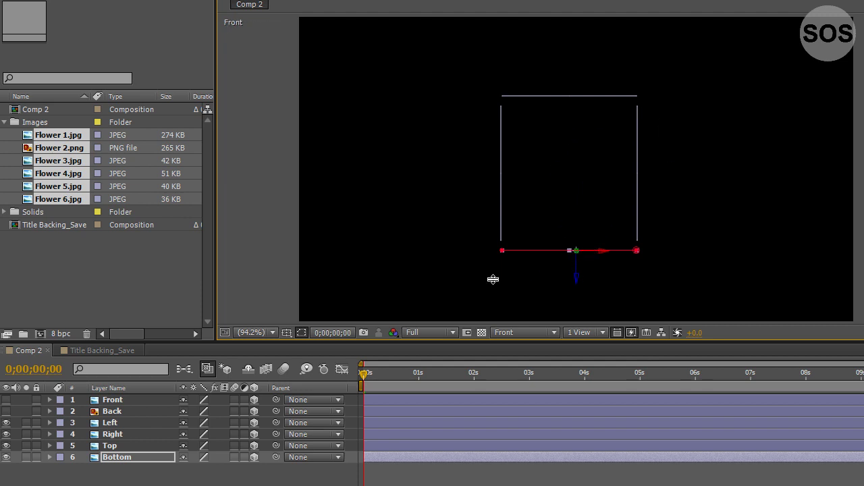
{"action": "left_click", "coordinate": [6, 412]}
{"action": "left_click", "coordinate": [6, 399]}
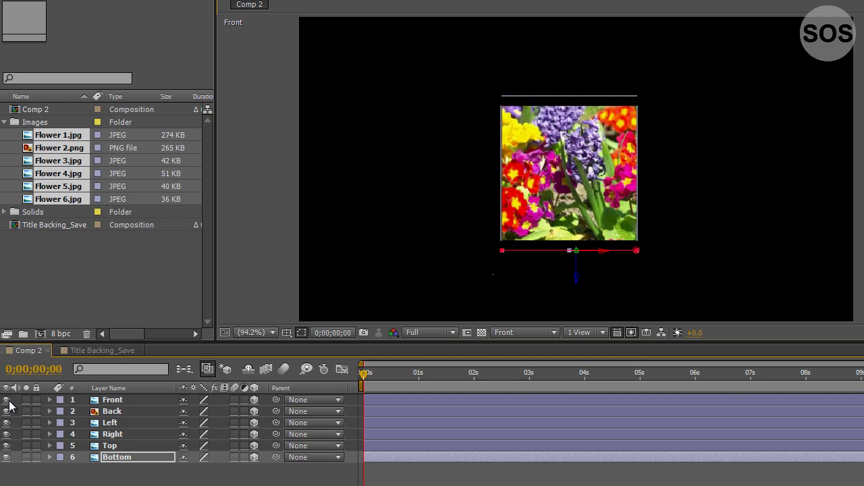
{"action": "left_click", "coordinate": [6, 399]}
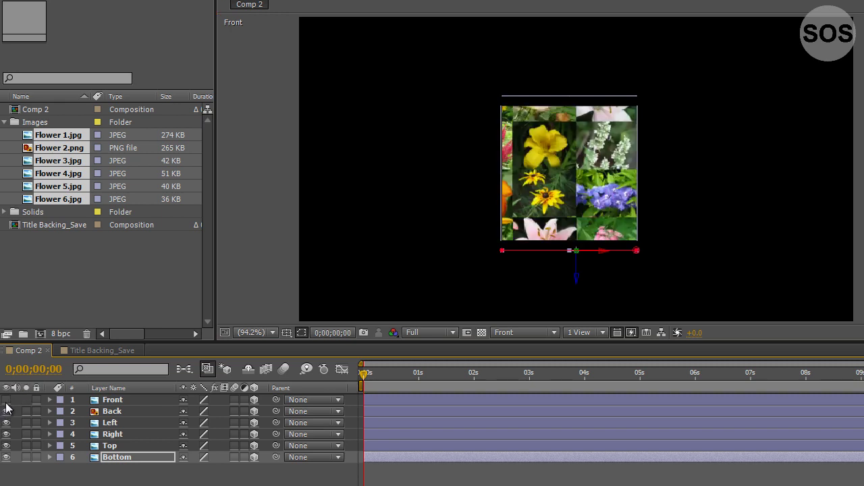
{"action": "left_click", "coordinate": [6, 412]}
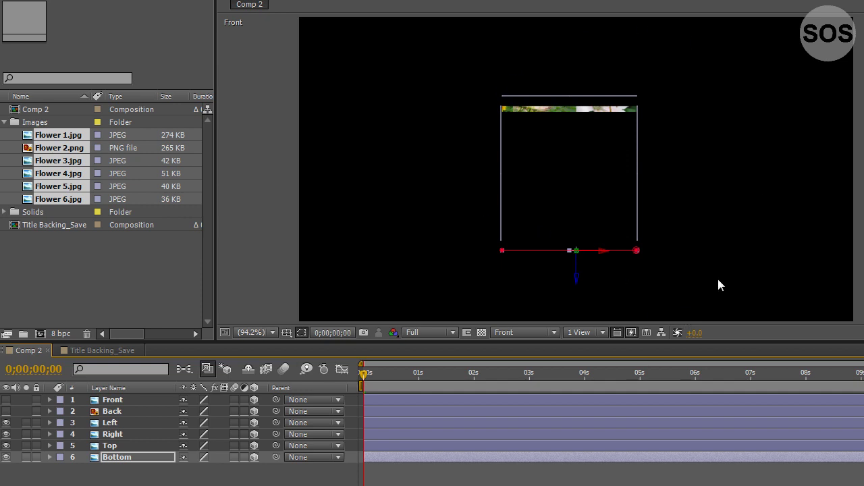
{"action": "left_click", "coordinate": [635, 270]}
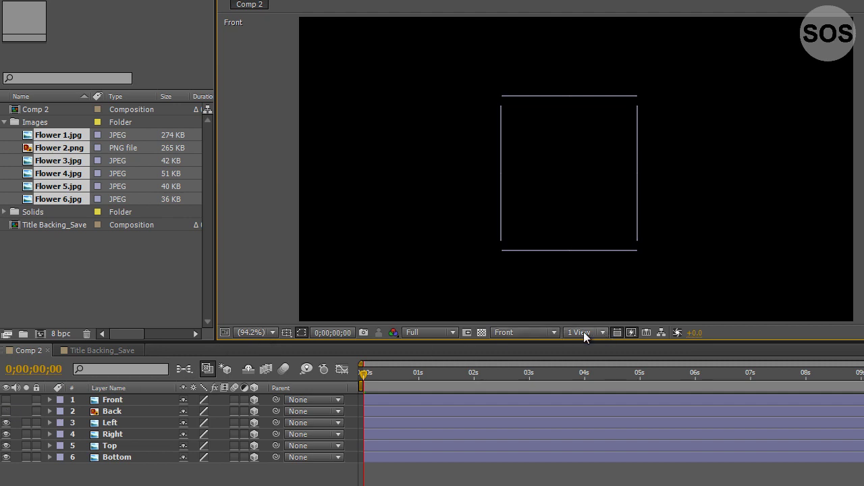
- Show the Front and Back faces again and view the cube through the Active Camera
{"action": "left_click", "coordinate": [6, 411]}
{"action": "left_click", "coordinate": [6, 400]}
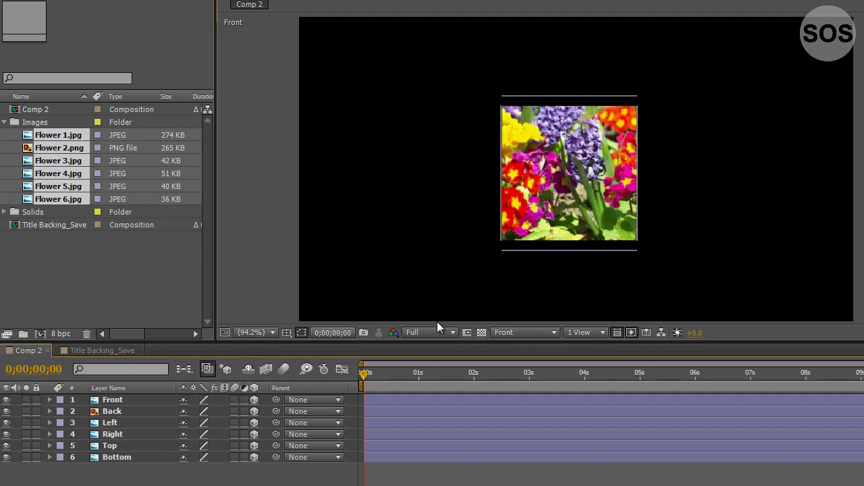
{"action": "left_click", "coordinate": [537, 333]}
{"action": "left_click", "coordinate": [540, 349]}
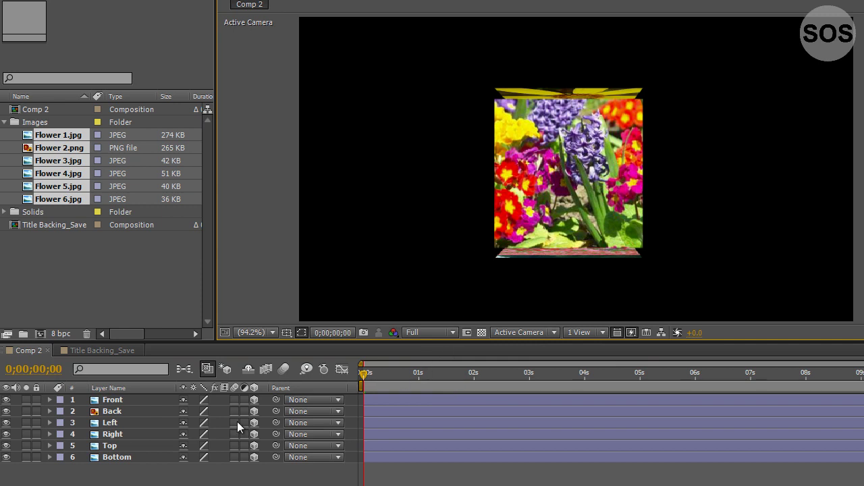
- Select the Left layer and toggle the Front face to look inside, leaving it hidden
{"action": "left_click", "coordinate": [119, 424]}
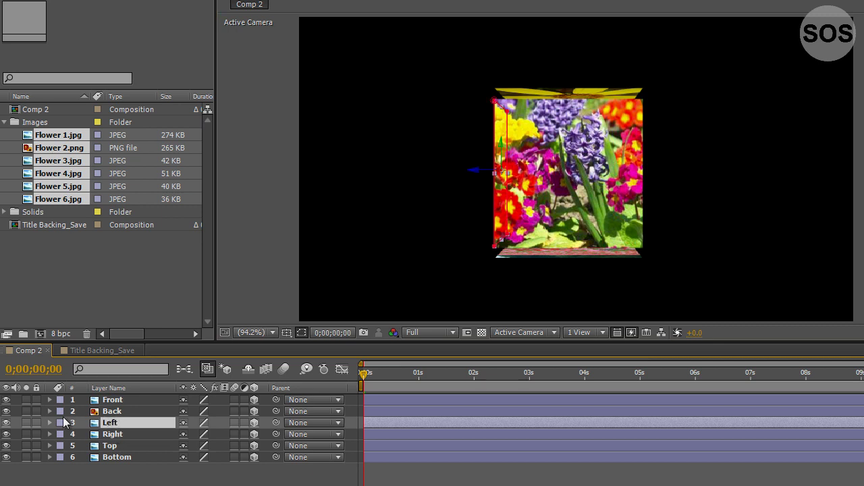
{"action": "left_click", "coordinate": [6, 399]}
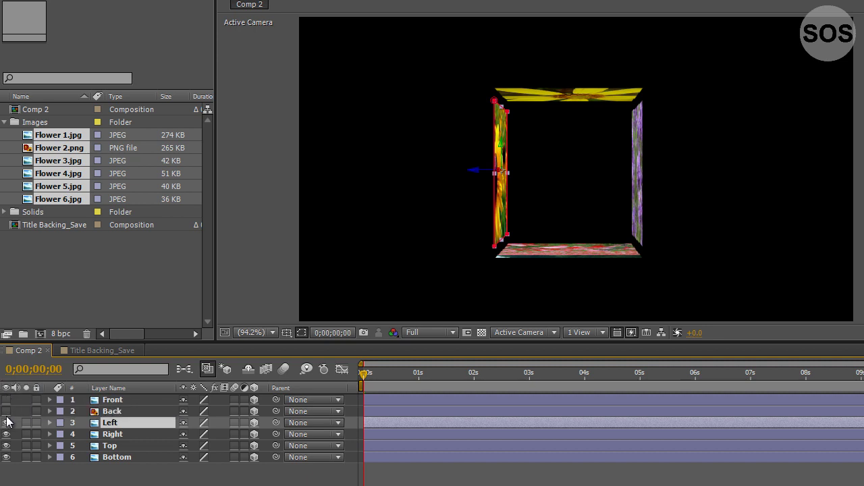
{"action": "left_click", "coordinate": [6, 401]}
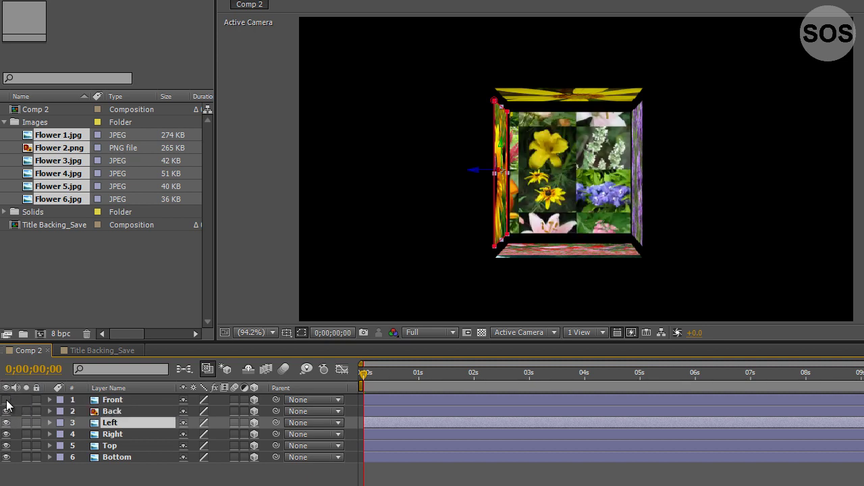
{"action": "left_click", "coordinate": [6, 400]}
{"action": "left_click", "coordinate": [6, 400]}
{"action": "left_click", "coordinate": [6, 399]}
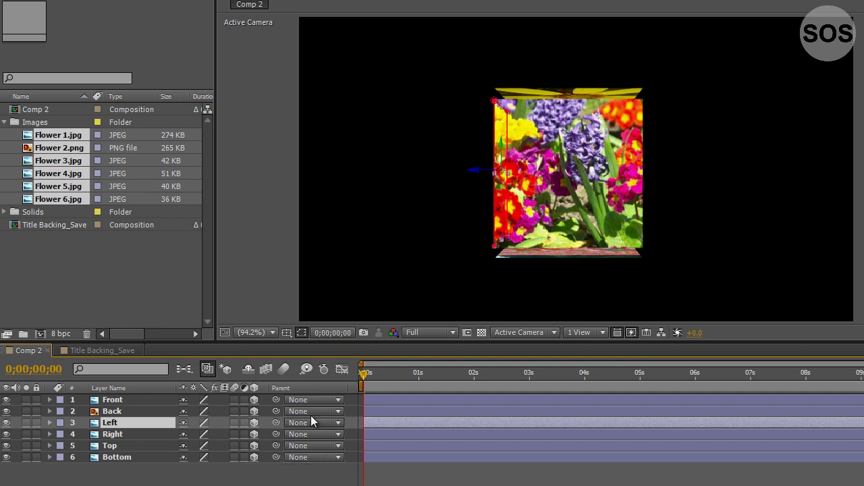
- Parent the Bottom layer to the Top layer
{"action": "key", "text": "F4"}
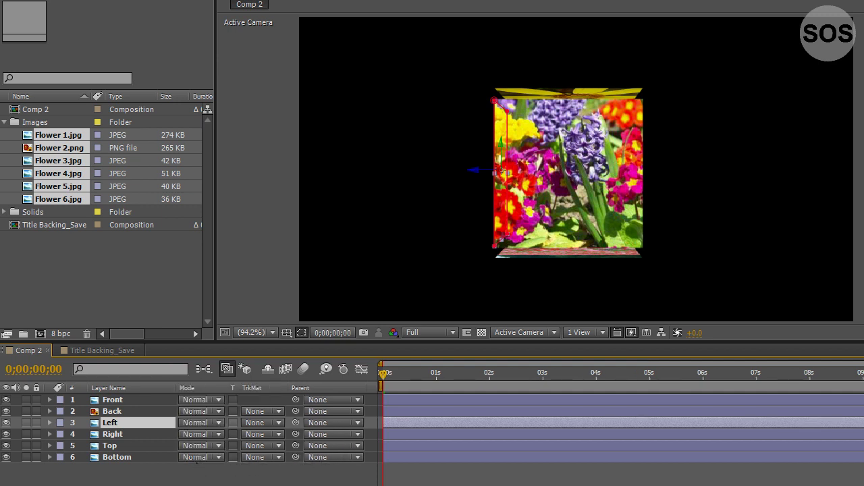
{"action": "key", "text": "F4"}
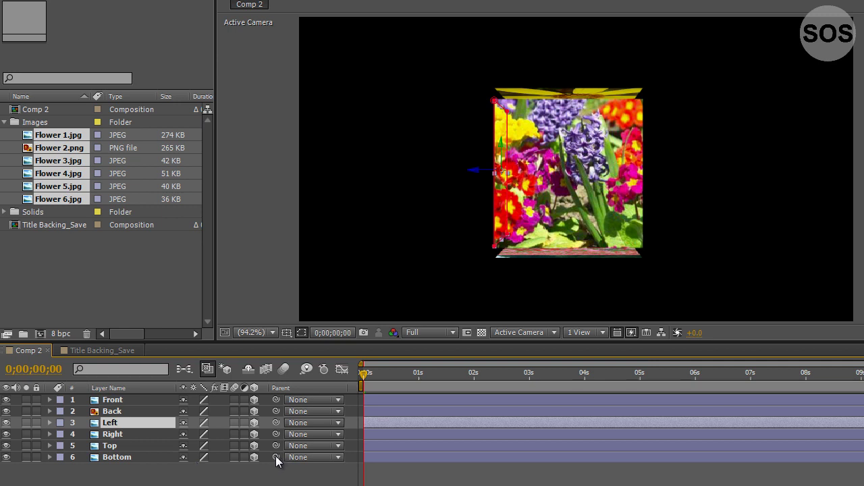
{"action": "left_click_drag", "start_coordinate": [275, 457], "coordinate": [203, 473]}
{"action": "left_click", "coordinate": [288, 457]}
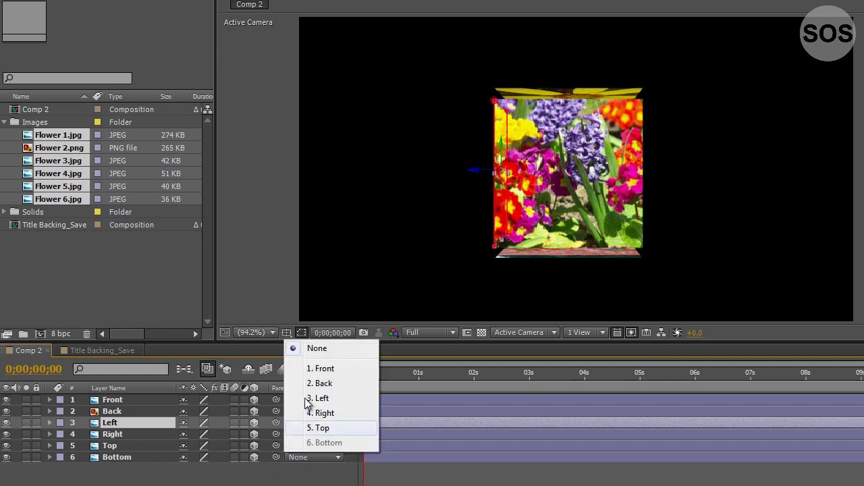
{"action": "left_click", "coordinate": [271, 461]}
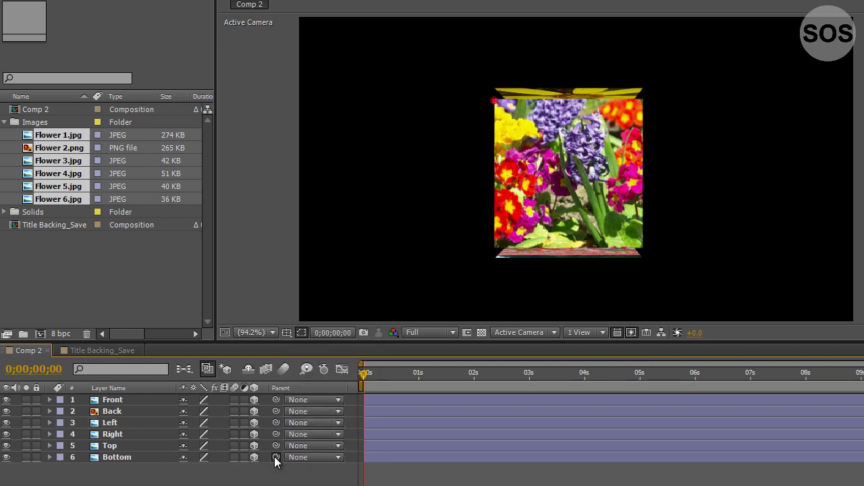
{"action": "left_click_drag", "start_coordinate": [275, 457], "coordinate": [131, 436]}
- Parent Right to Left, Back to Front, and Left to Back
{"action": "left_click_drag", "start_coordinate": [275, 435], "coordinate": [135, 423]}
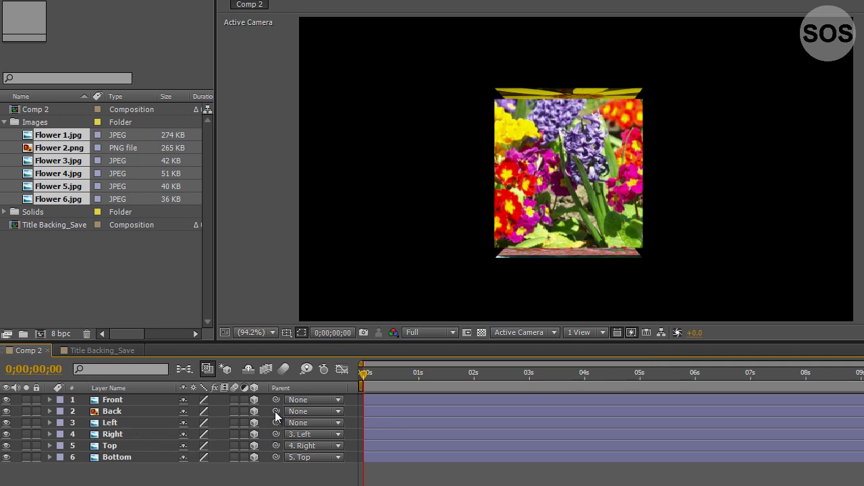
{"action": "left_click_drag", "start_coordinate": [276, 411], "coordinate": [130, 402]}
{"action": "left_click_drag", "start_coordinate": [278, 422], "coordinate": [150, 410]}
{"action": "left_click_drag", "start_coordinate": [277, 412], "coordinate": [129, 398]}
- Rotate the Front layer to X 10°, Y 8°, Z 40°, tilting the whole parented cube
{"action": "left_click", "coordinate": [130, 402]}
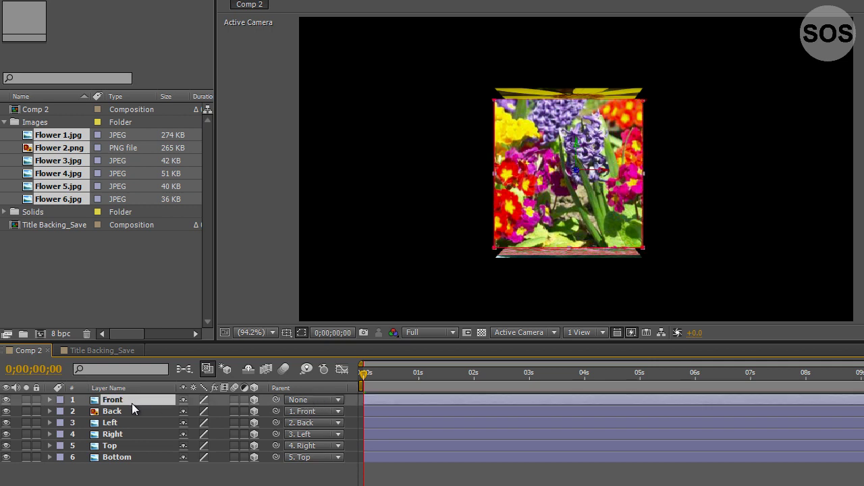
{"action": "key", "text": "r"}
{"action": "key", "text": "p"}
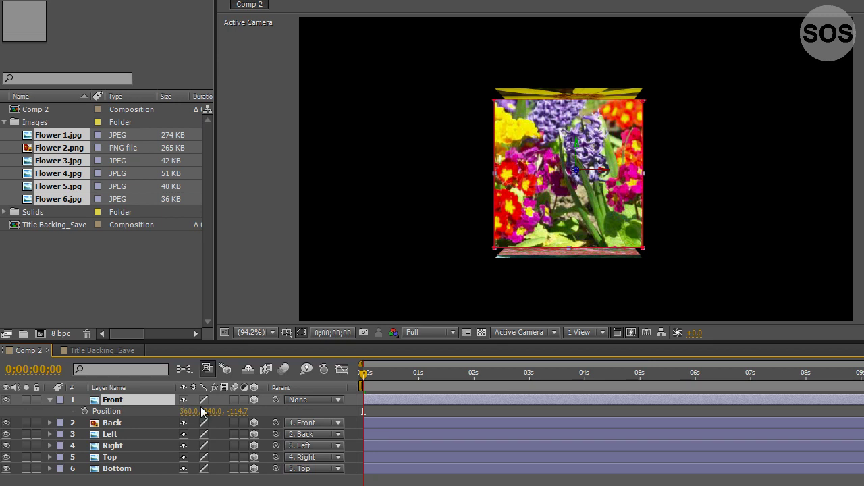
{"action": "key", "text": "shift+r"}
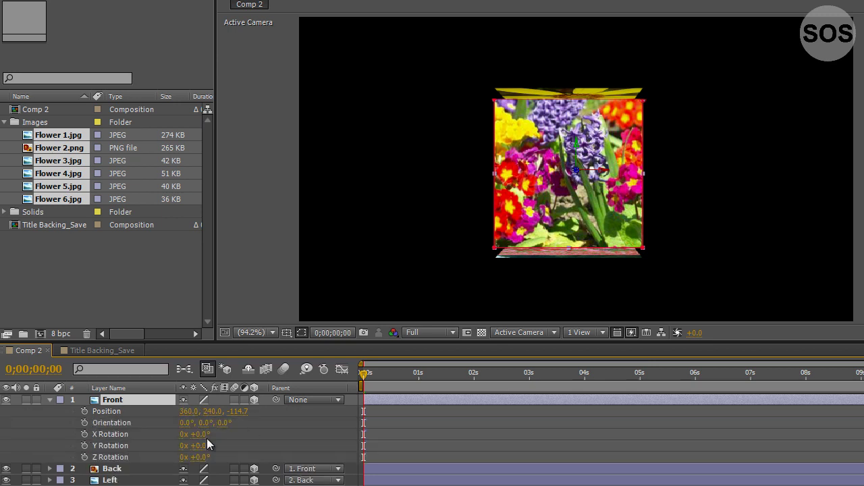
{"action": "left_click_drag", "start_coordinate": [203, 446], "coordinate": [160, 437]}
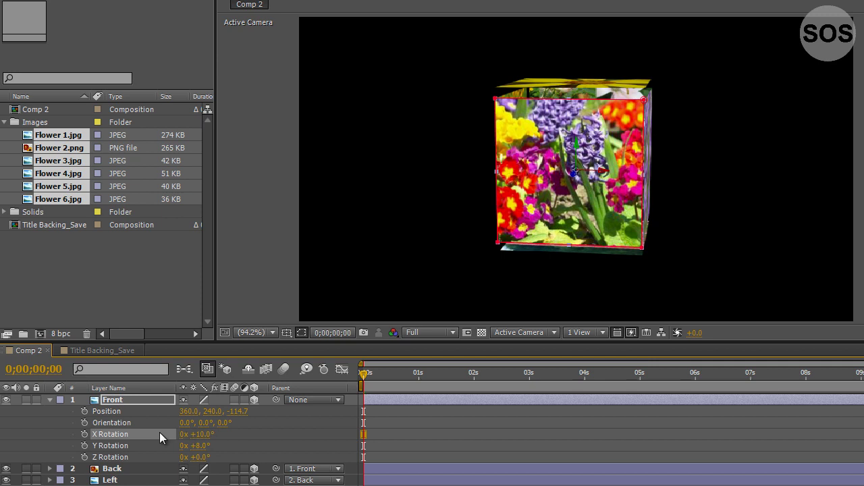
{"action": "left_click_drag", "start_coordinate": [200, 457], "coordinate": [238, 457]}
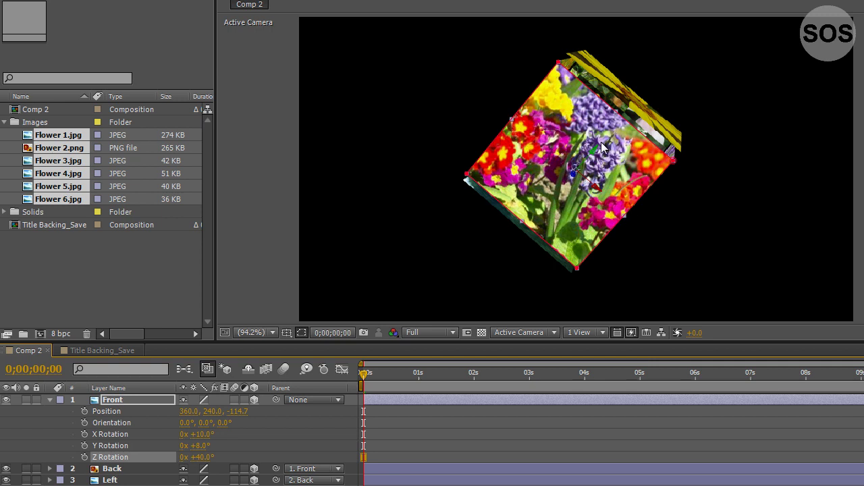
- Reset the Front layer's Position, Orientation, and X, Y and Z Rotation to their defaults
{"action": "left_click", "coordinate": [125, 398]}
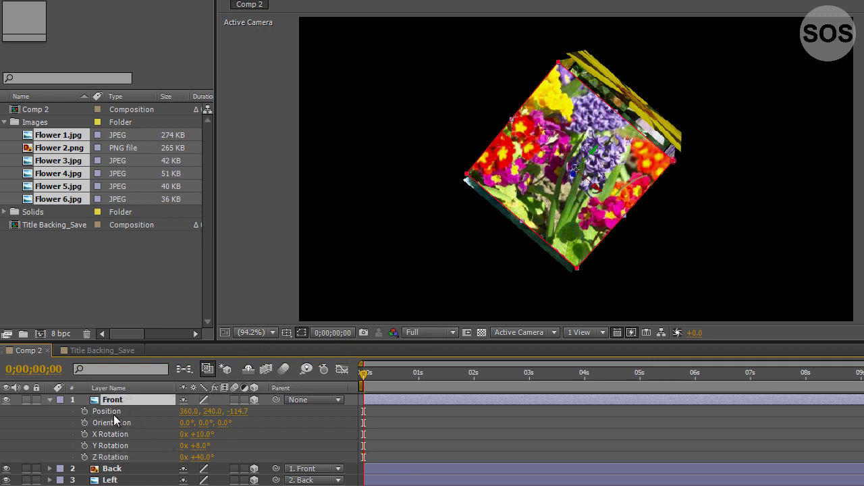
{"action": "right_click", "coordinate": [112, 412]}
{"action": "left_click", "coordinate": [168, 373]}
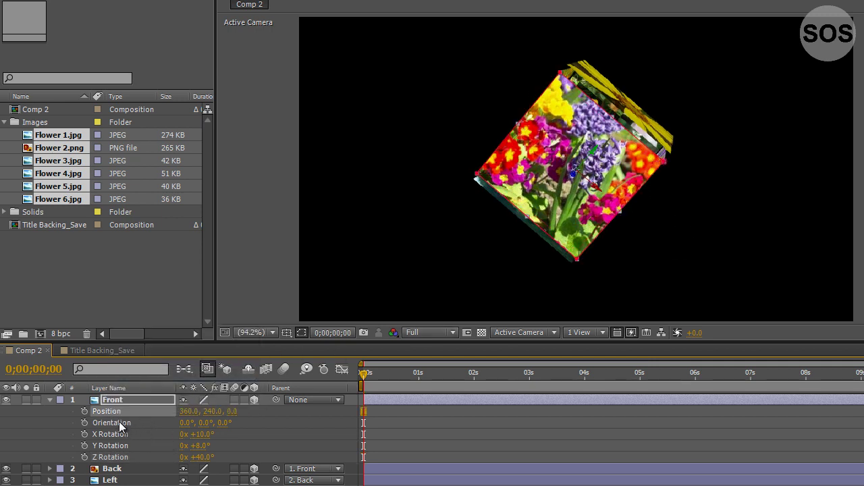
{"action": "right_click", "coordinate": [120, 422]}
{"action": "left_click", "coordinate": [151, 383]}
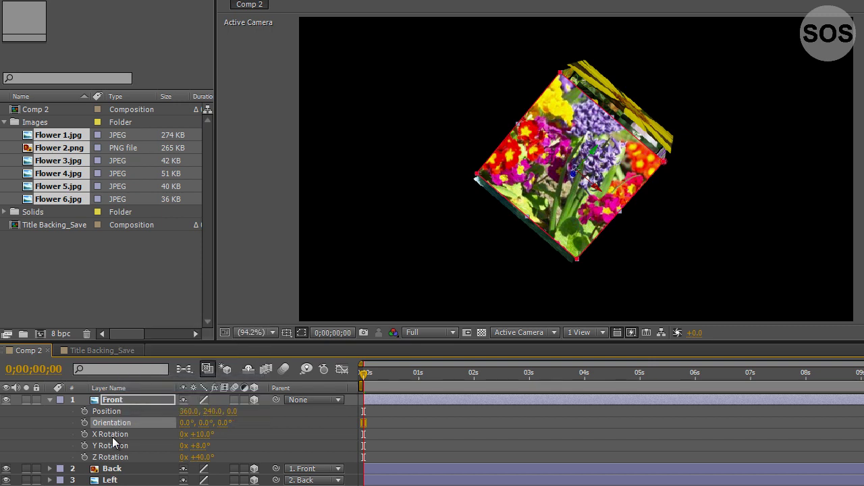
{"action": "right_click", "coordinate": [112, 436]}
{"action": "left_click", "coordinate": [146, 393]}
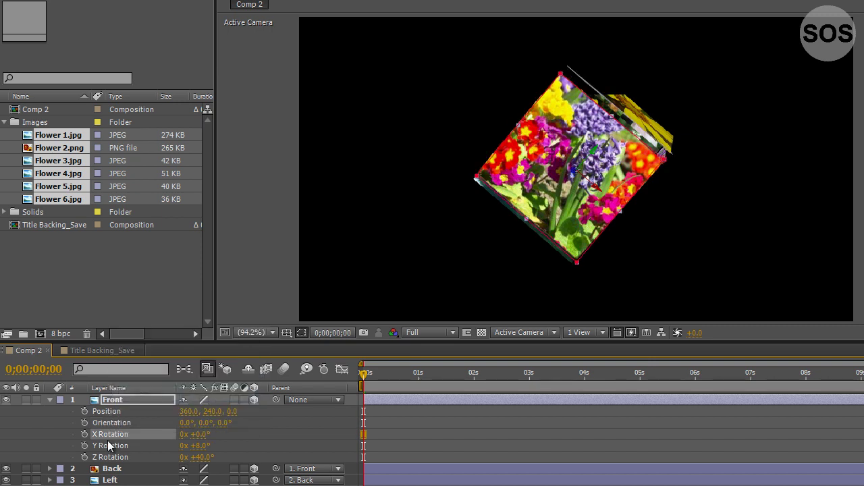
{"action": "right_click", "coordinate": [108, 445]}
{"action": "left_click", "coordinate": [145, 406]}
{"action": "right_click", "coordinate": [113, 457]}
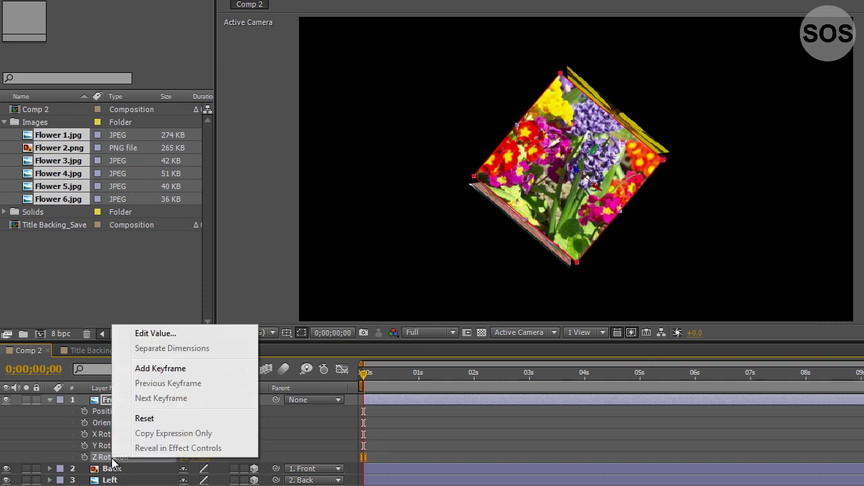
{"action": "left_click", "coordinate": [149, 419]}
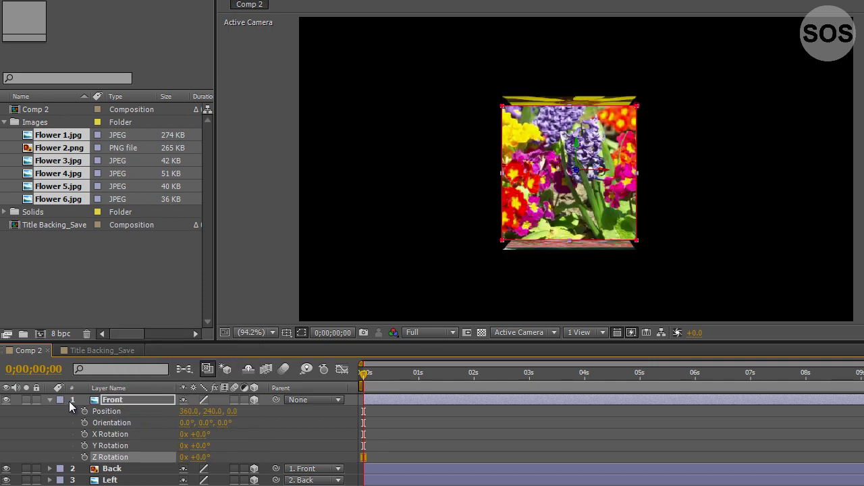
- Nest Comp 2 over the Floor layer in Title Backing_Save, then rotate Front's Y to 36° and preview a later frame
{"action": "left_click", "coordinate": [78, 354]}
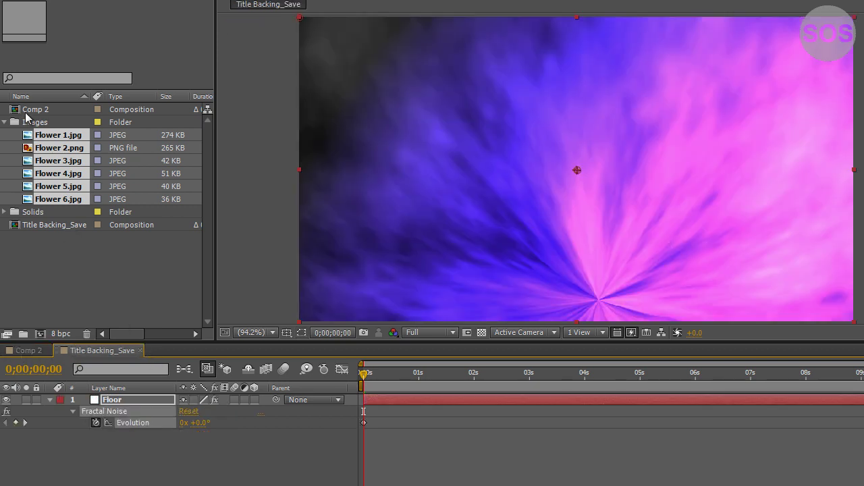
{"action": "left_click_drag", "start_coordinate": [33, 110], "coordinate": [119, 389]}
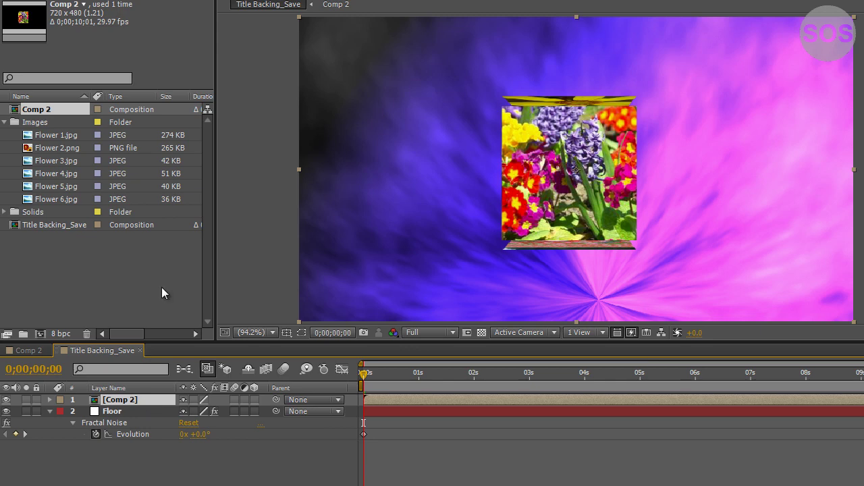
{"action": "left_click", "coordinate": [30, 351]}
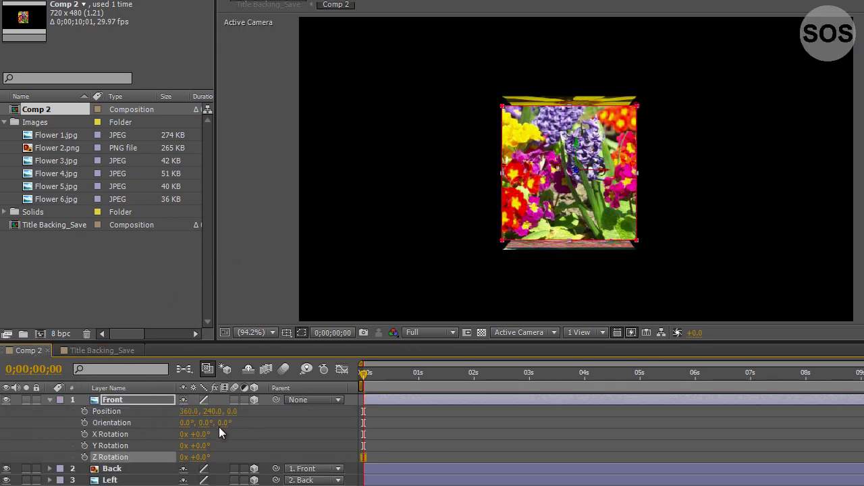
{"action": "left_click_drag", "start_coordinate": [200, 445], "coordinate": [232, 449]}
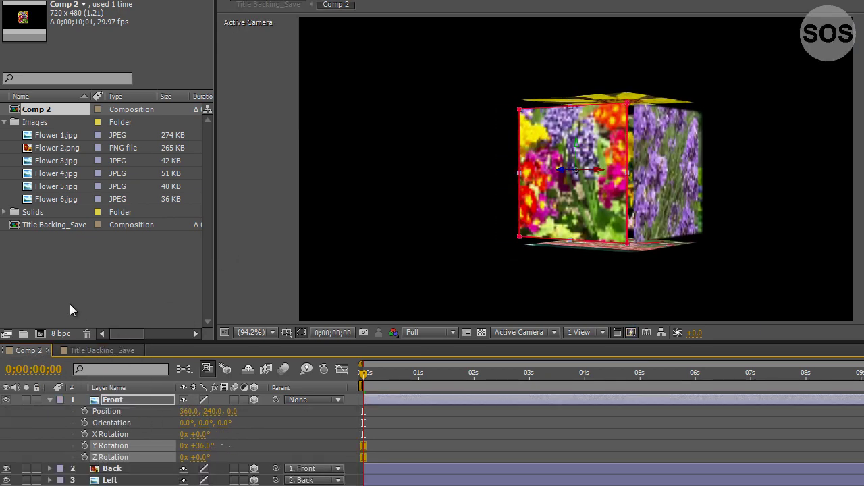
{"action": "left_click", "coordinate": [100, 350]}
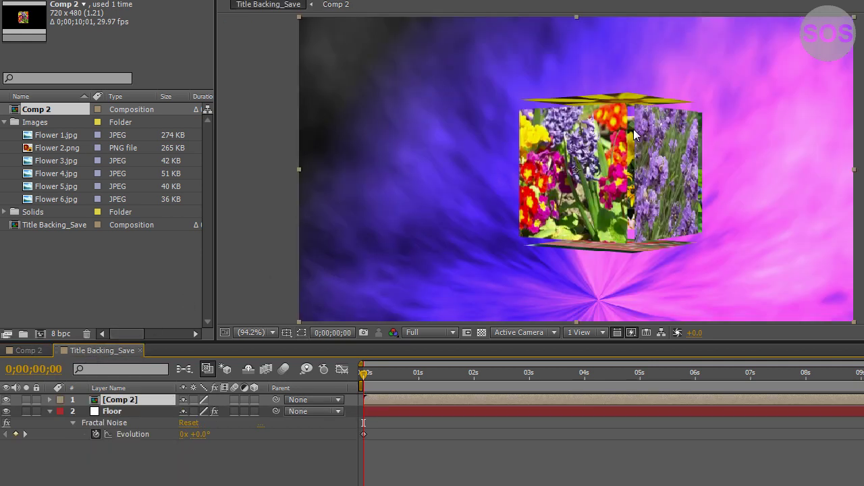
{"action": "left_click_drag", "start_coordinate": [432, 376], "coordinate": [667, 375]}
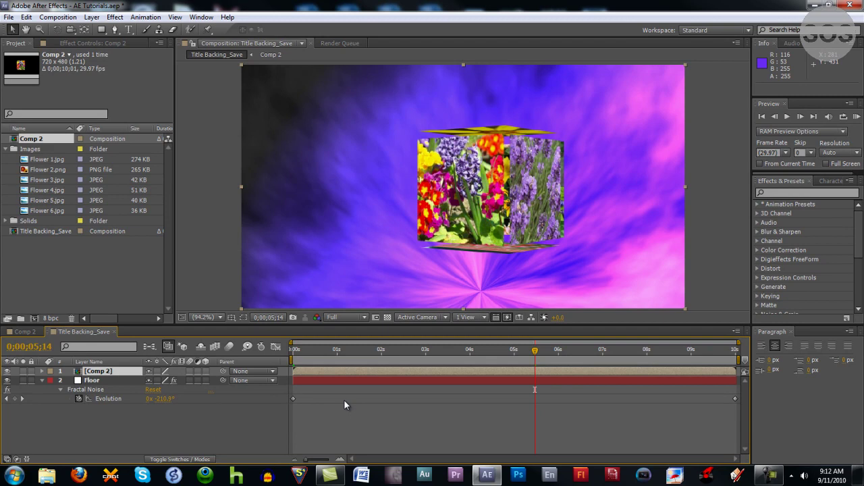
- Reopen Comp 2 and check the Front layer's effect controls, then return to the Project panel
{"action": "left_click", "coordinate": [20, 333]}
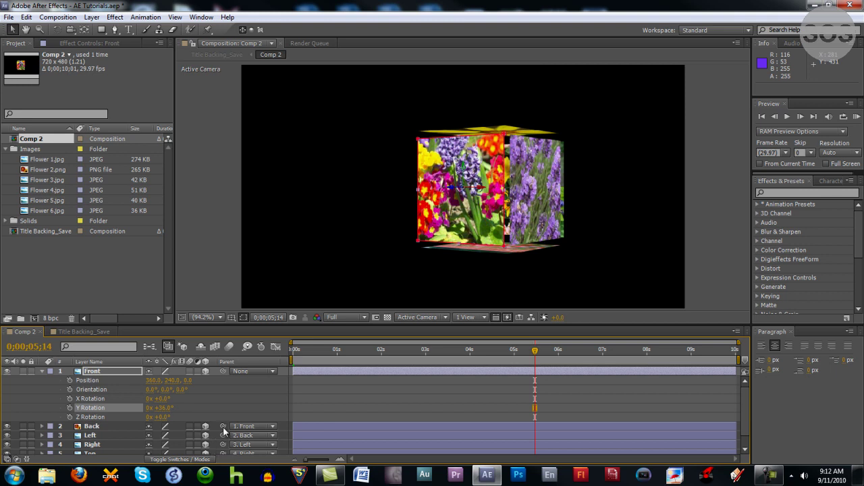
{"action": "left_click", "coordinate": [75, 42]}
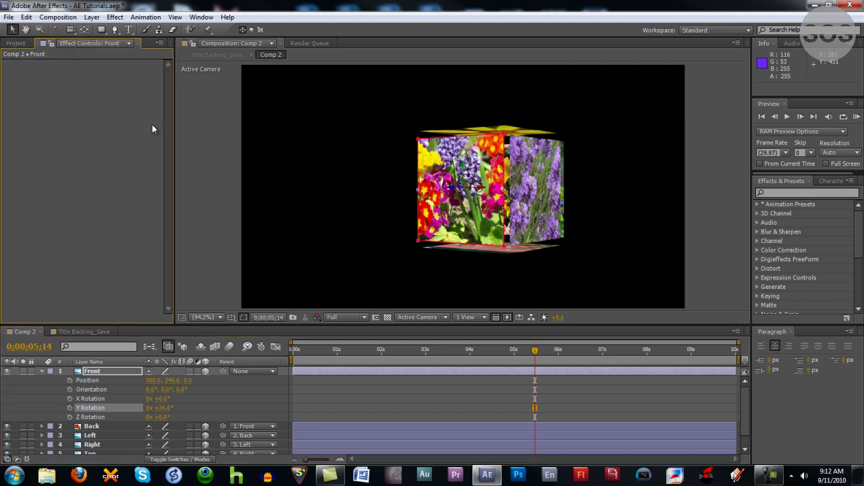
{"action": "left_click", "coordinate": [15, 43]}
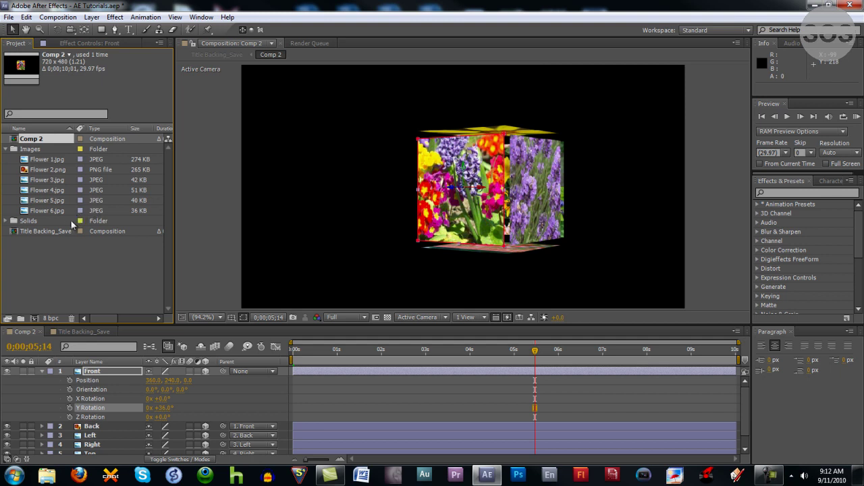